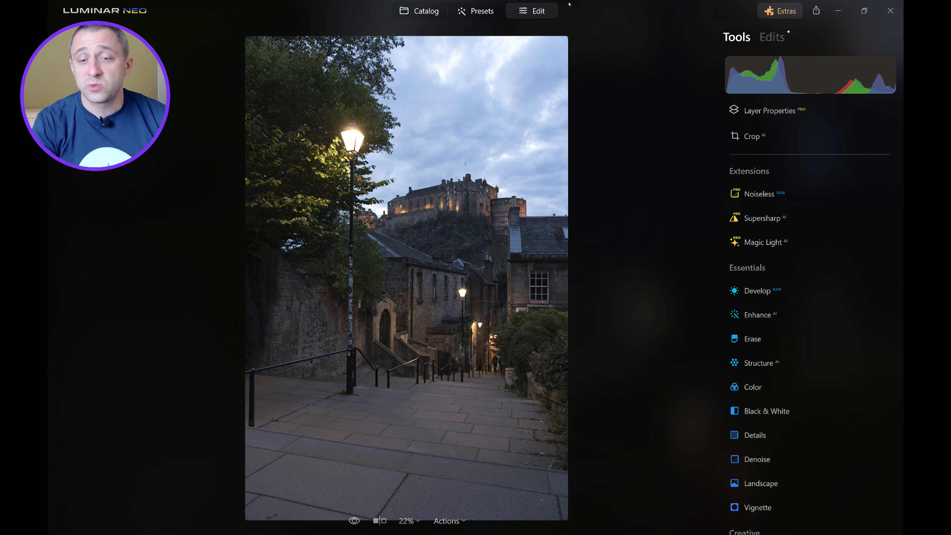
# Enable automatic distortion correction, chromatic aberration fixing and defringing in the Develop tool's Optics settings.
pyautogui.click(790, 291)
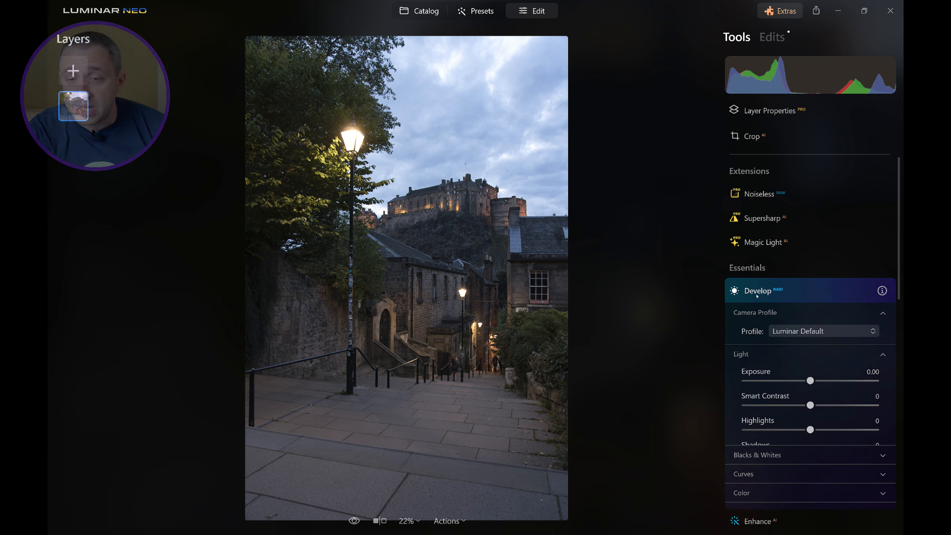
pyautogui.scroll(-4, 792, 307)
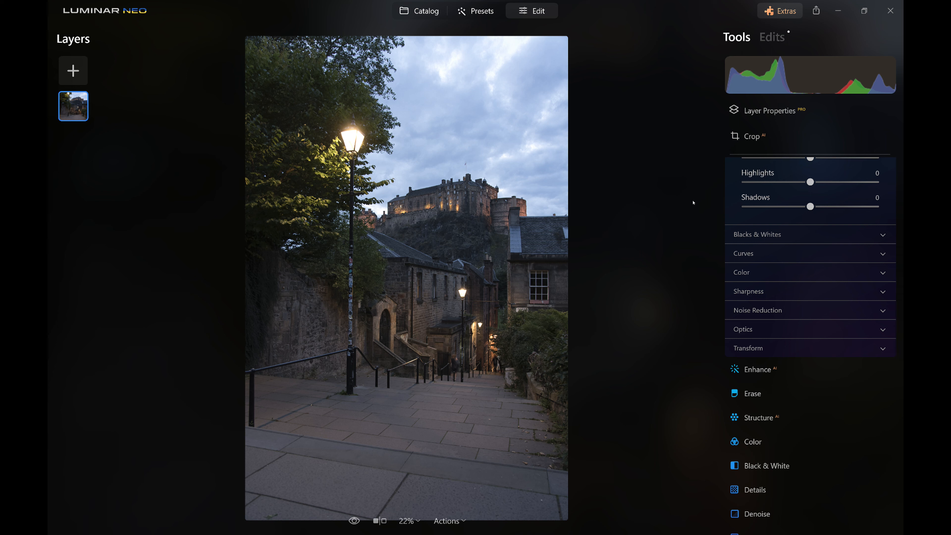
pyautogui.click(749, 328)
pyautogui.scroll(-2, 801, 324)
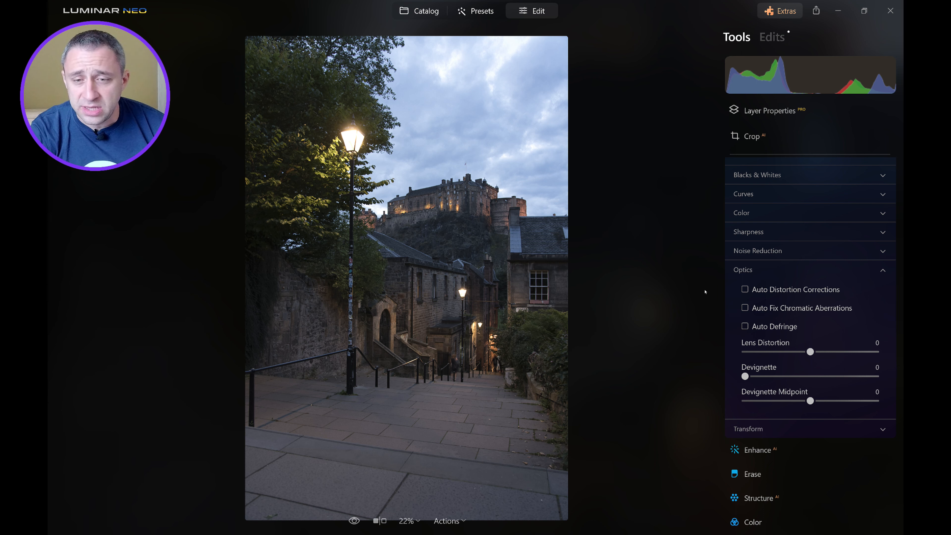
pyautogui.click(745, 289)
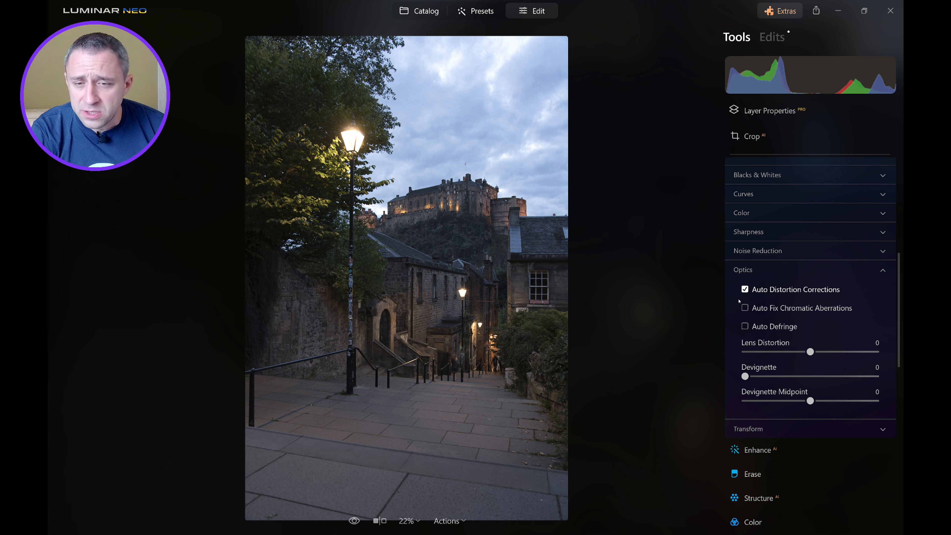
pyautogui.click(744, 307)
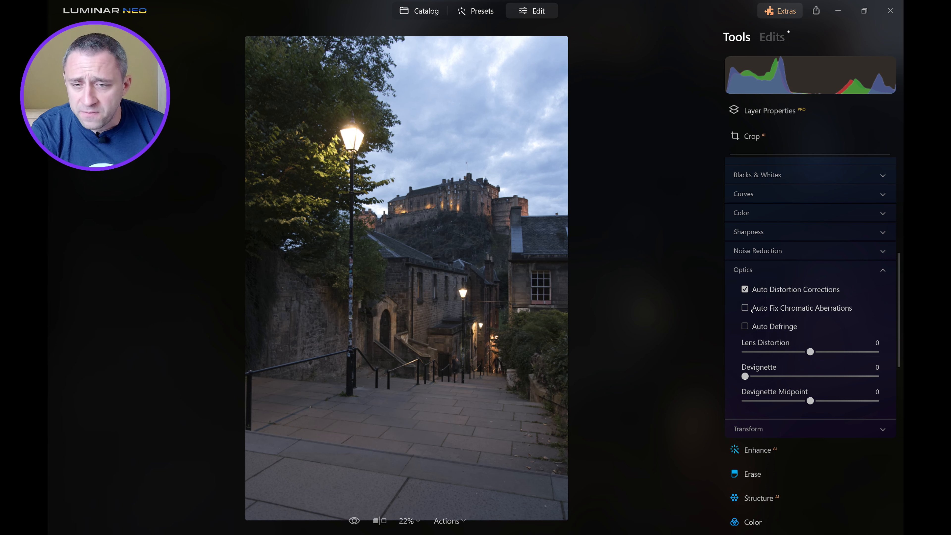
pyautogui.click(754, 327)
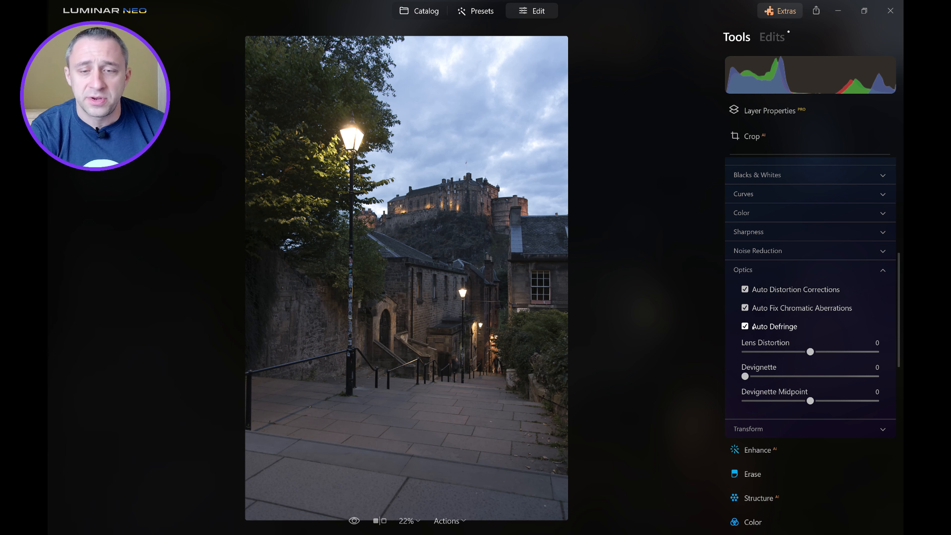
pyautogui.click(782, 269)
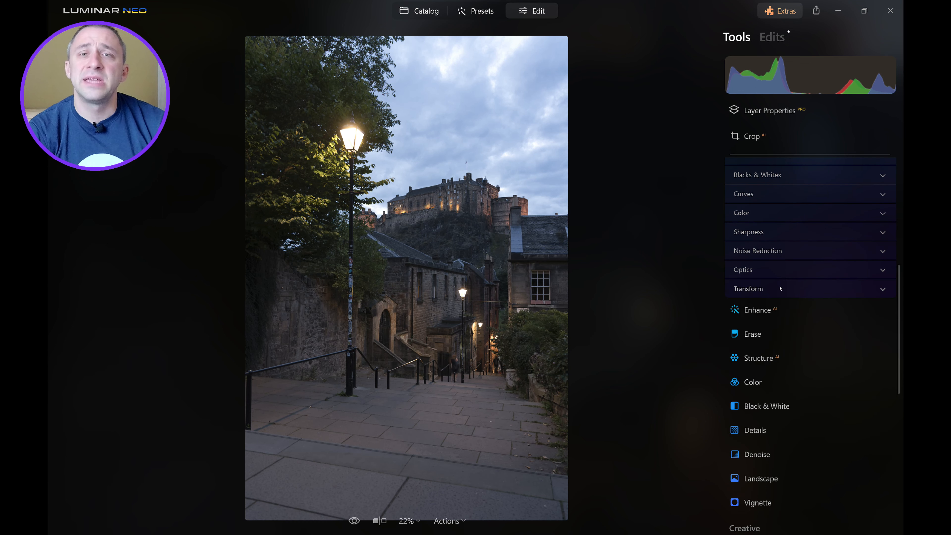
# Apply the automatic perspective correction in the Develop tool's Transform settings.
pyautogui.click(781, 288)
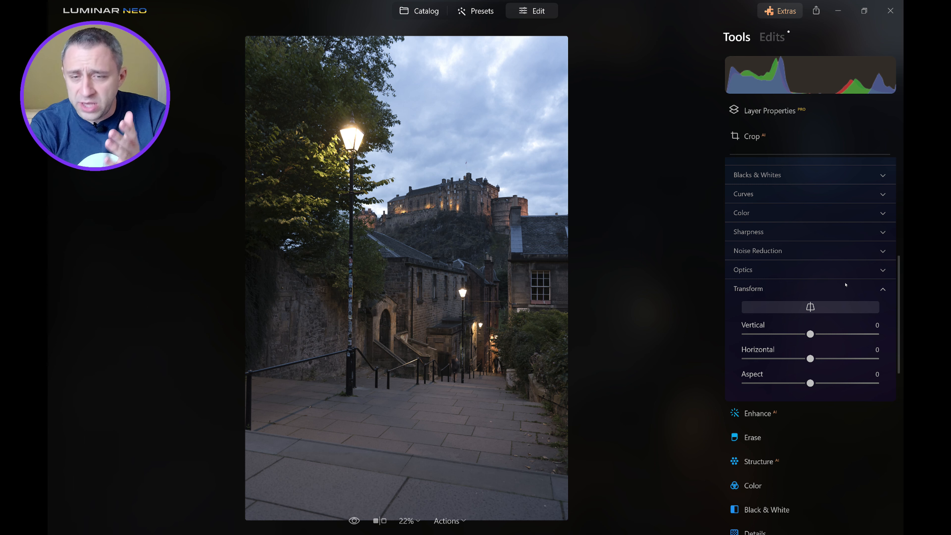
pyautogui.click(848, 310)
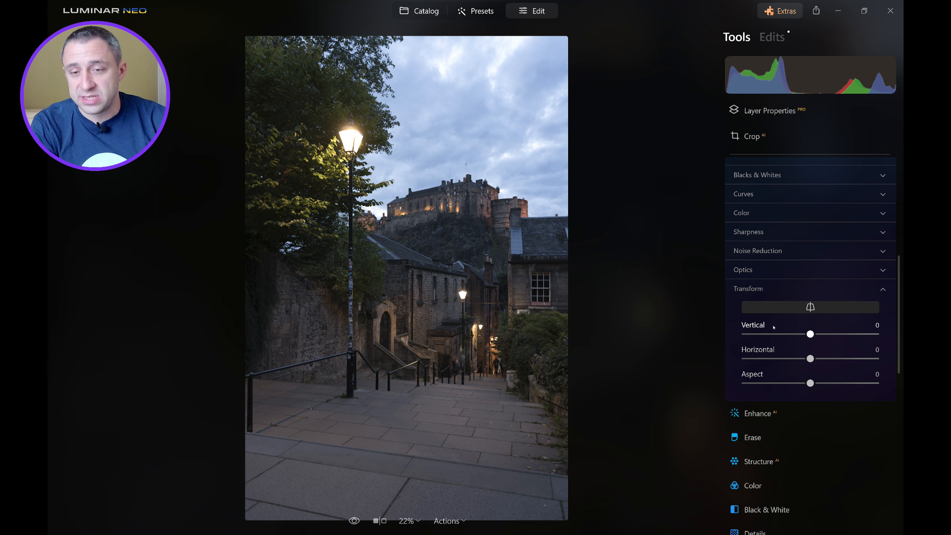
pyautogui.click(790, 289)
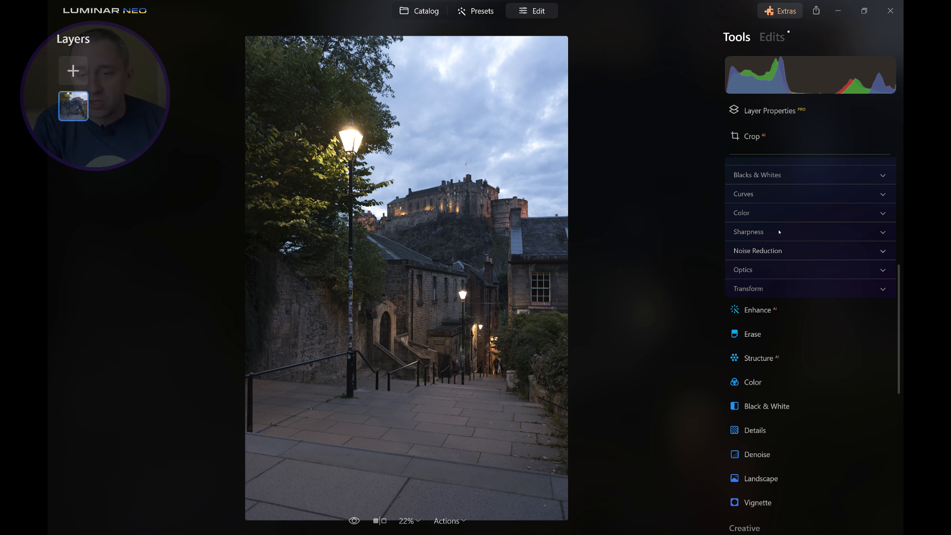
# Inspect the castle area at 100% and set the luminosity noise reduction to 9.
pyautogui.click(760, 232)
pyautogui.click(758, 341)
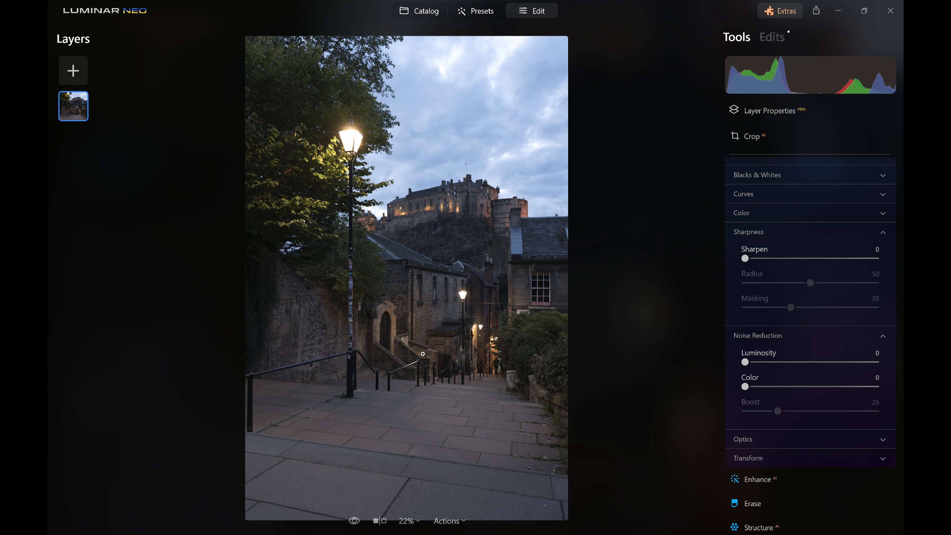
pyautogui.click(408, 521)
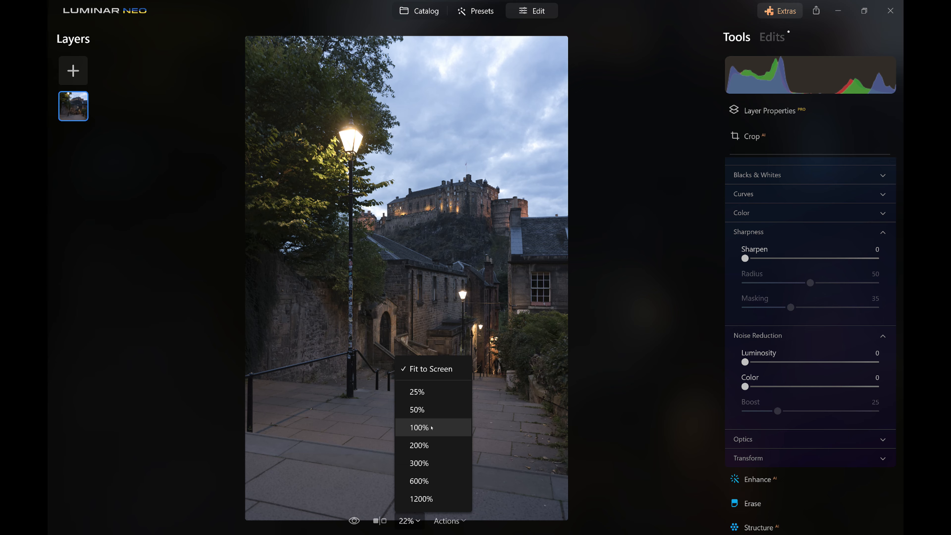
pyautogui.click(416, 428)
pyautogui.moveTo(399, 99); pyautogui.dragTo(348, 238)
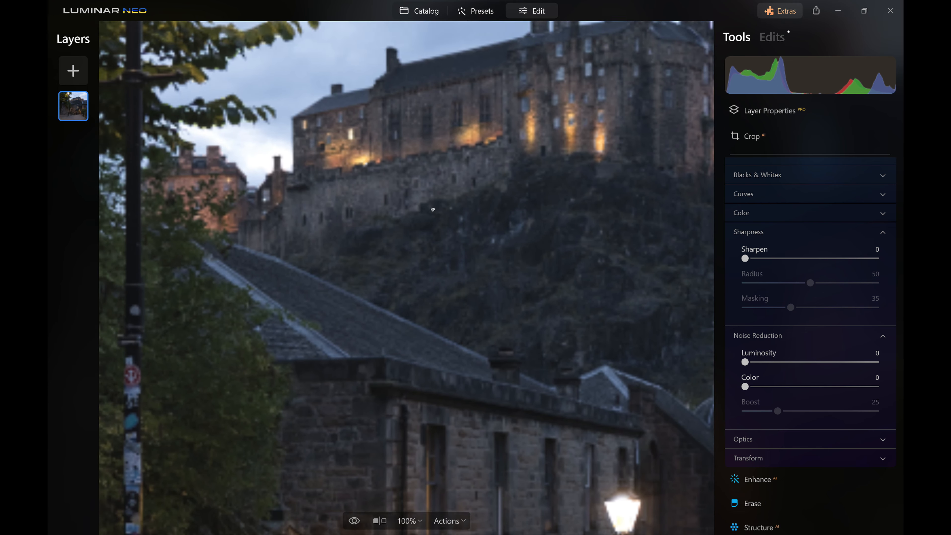
pyautogui.moveTo(433, 210); pyautogui.dragTo(429, 254)
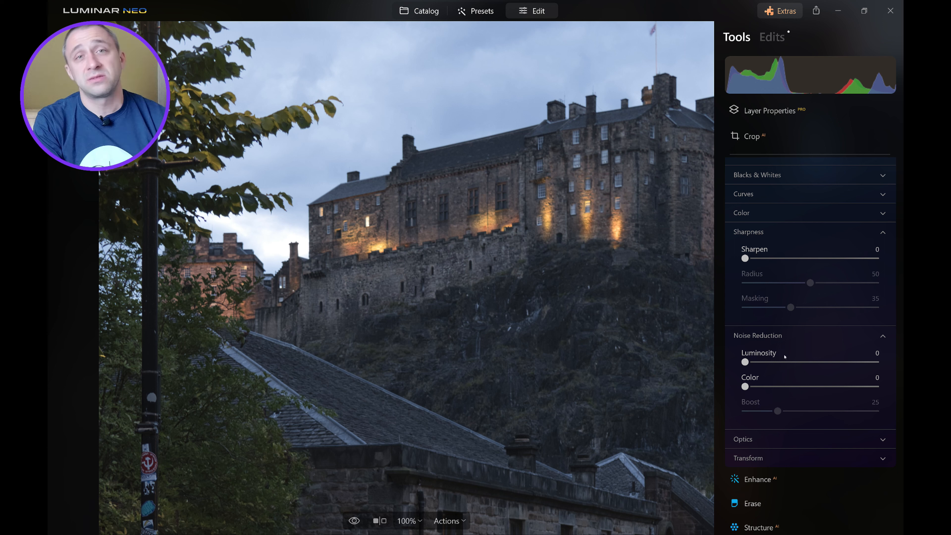
pyautogui.moveTo(744, 362); pyautogui.dragTo(758, 362)
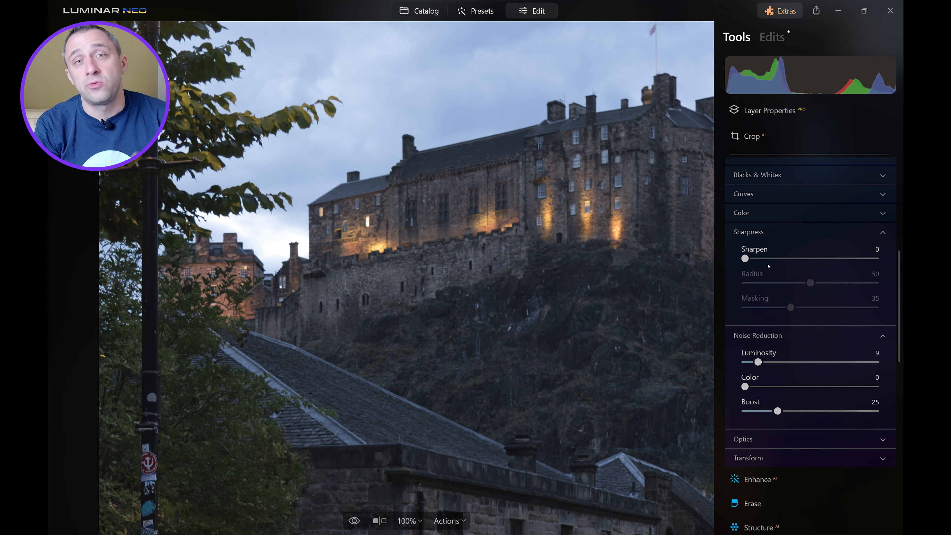
# Set Sharpen to 90, check the detail, and raise the sharpening Masking to 70 with the whole photo fitted to the screen.
pyautogui.moveTo(849, 259); pyautogui.dragTo(862, 258)
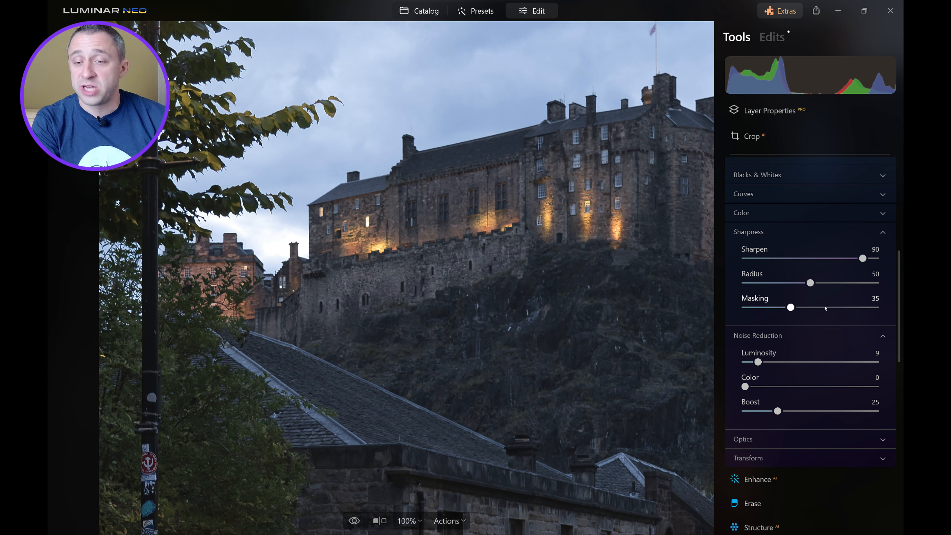
pyautogui.moveTo(537, 214); pyautogui.dragTo(585, 207)
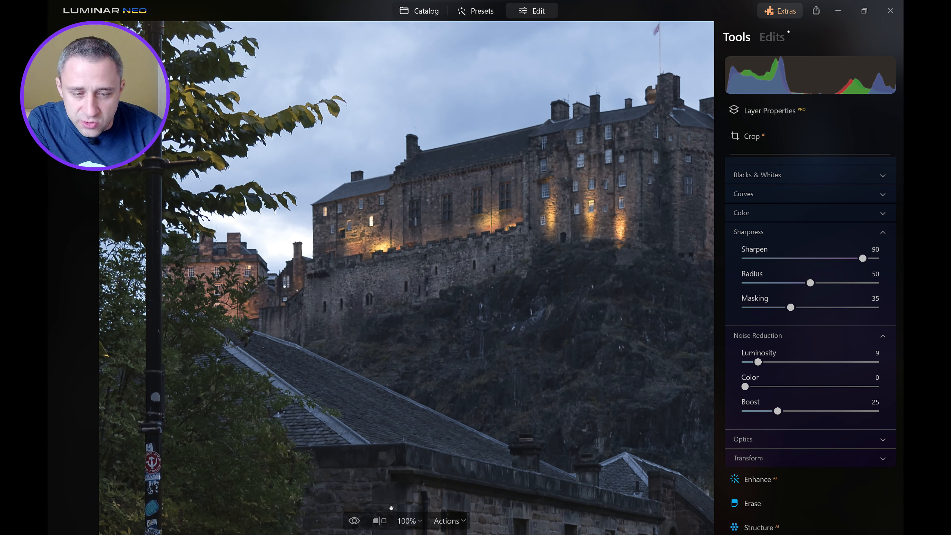
pyautogui.click(409, 520)
pyautogui.click(430, 369)
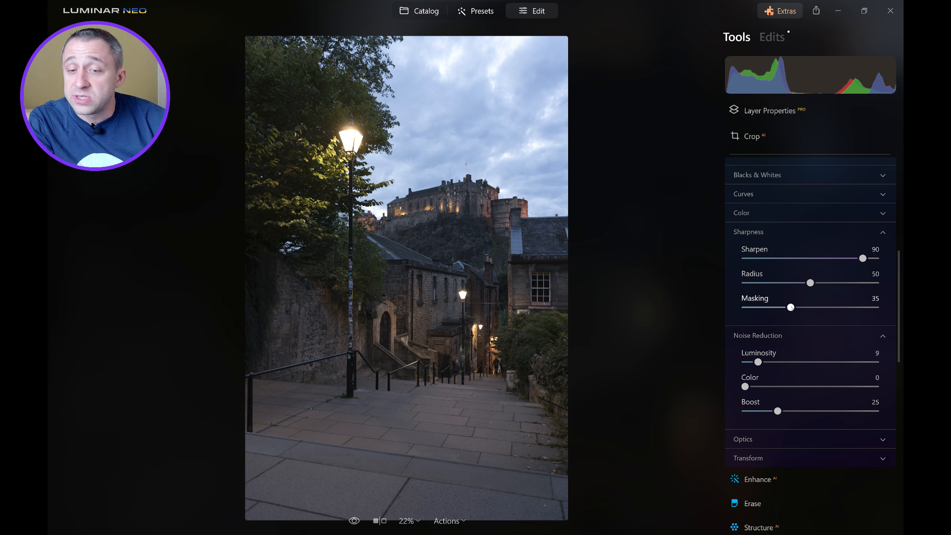
pyautogui.moveTo(790, 307); pyautogui.dragTo(837, 307)
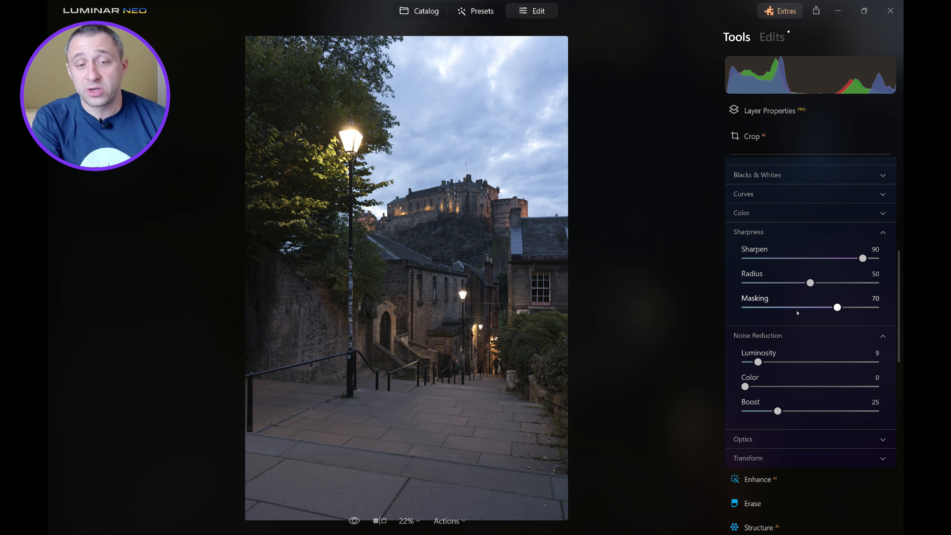
pyautogui.click(783, 231)
pyautogui.click(783, 251)
# Lower the photo's Highlights to -73 in the Develop tool's Light settings, with the Blacks & Whites settings also open.
pyautogui.scroll(5, 783, 253)
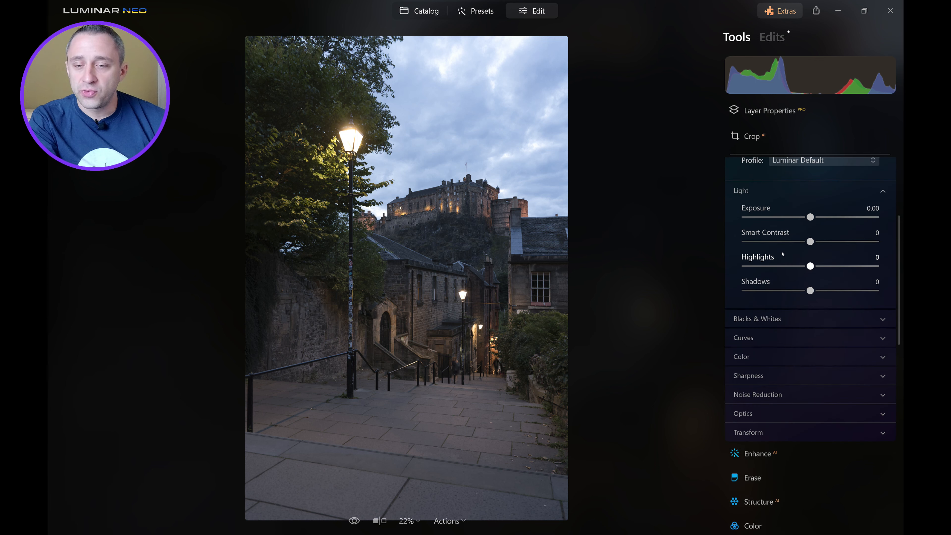
pyautogui.scroll(1, 782, 253)
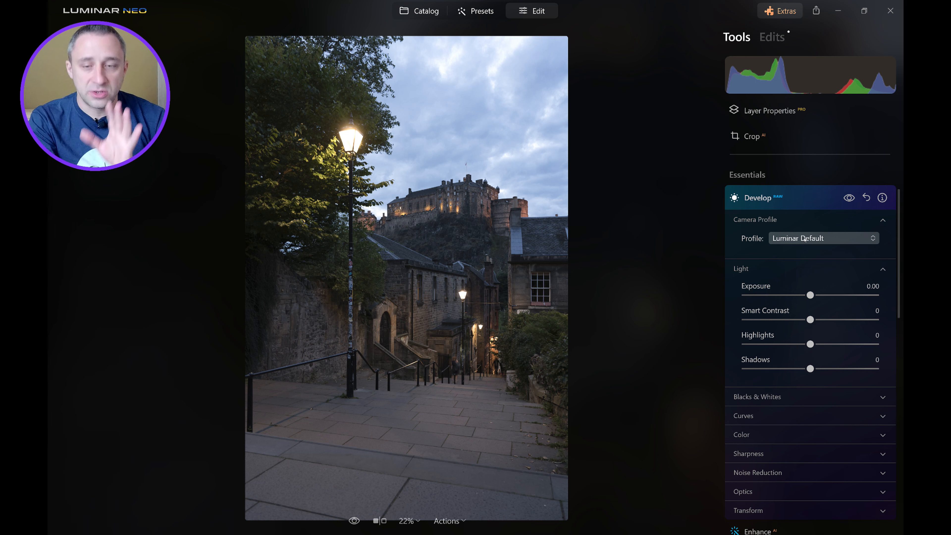
pyautogui.click(803, 222)
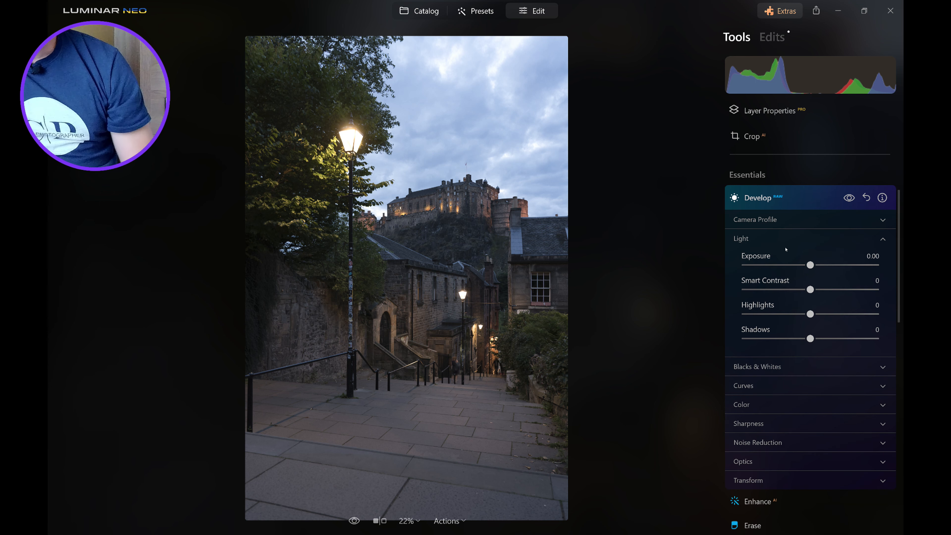
pyautogui.scroll(-1, 748, 330)
pyautogui.click(747, 338)
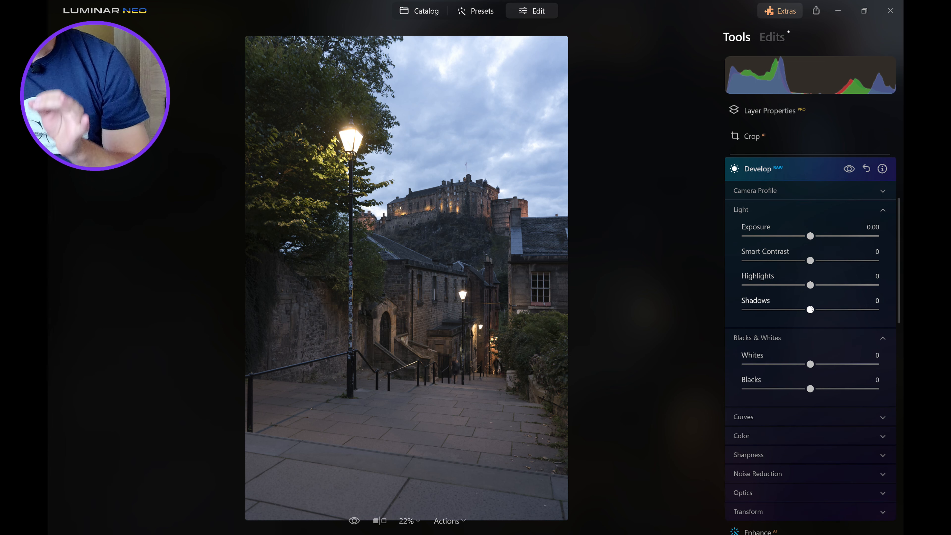
pyautogui.scroll(-1, 805, 291)
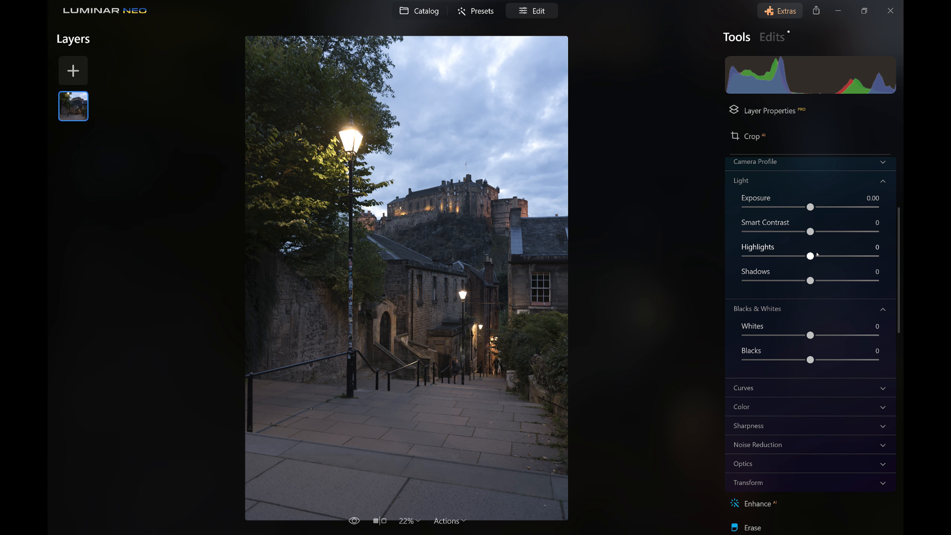
pyautogui.moveTo(810, 255); pyautogui.dragTo(744, 261)
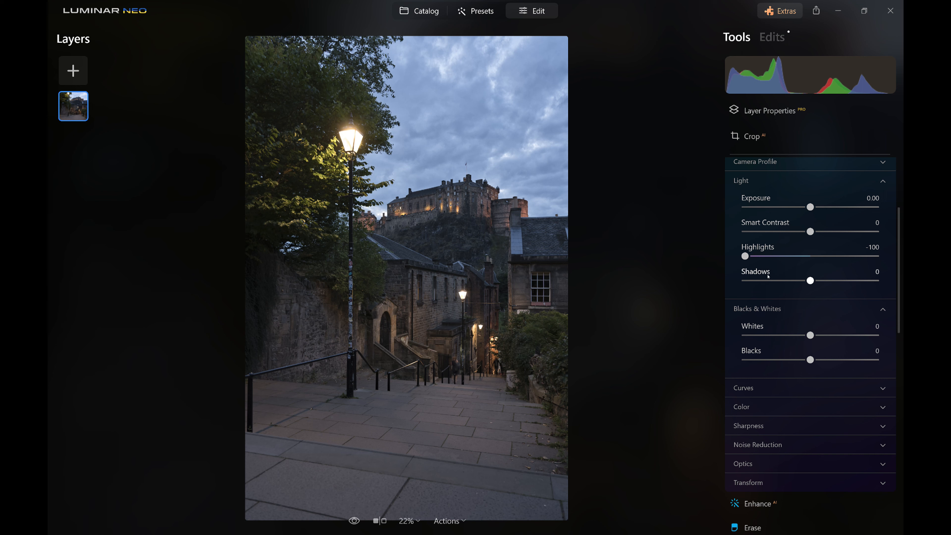
pyautogui.click(782, 256)
pyautogui.moveTo(781, 256); pyautogui.dragTo(779, 256)
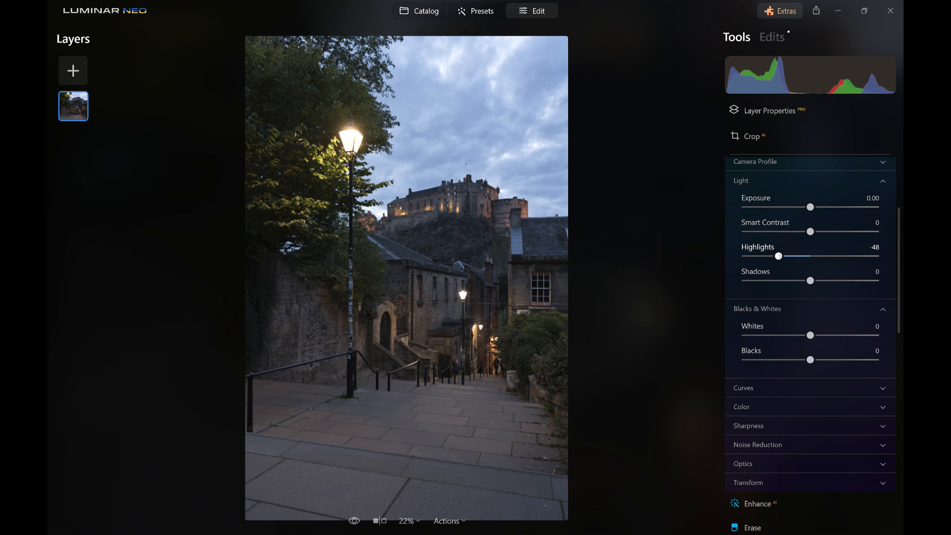
pyautogui.moveTo(779, 255); pyautogui.dragTo(762, 257)
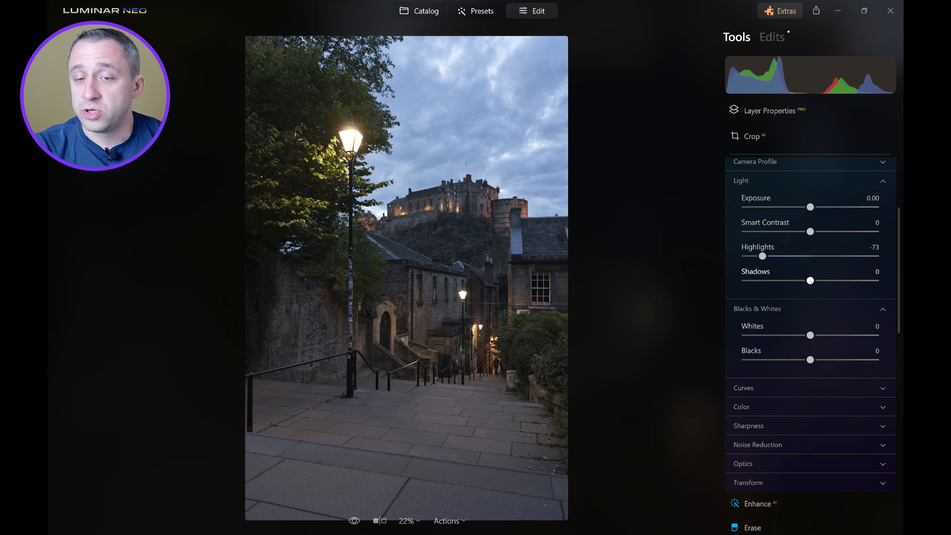
# Try different shadow brightness levels and set Shadows to 19.
pyautogui.moveTo(810, 280); pyautogui.dragTo(815, 281)
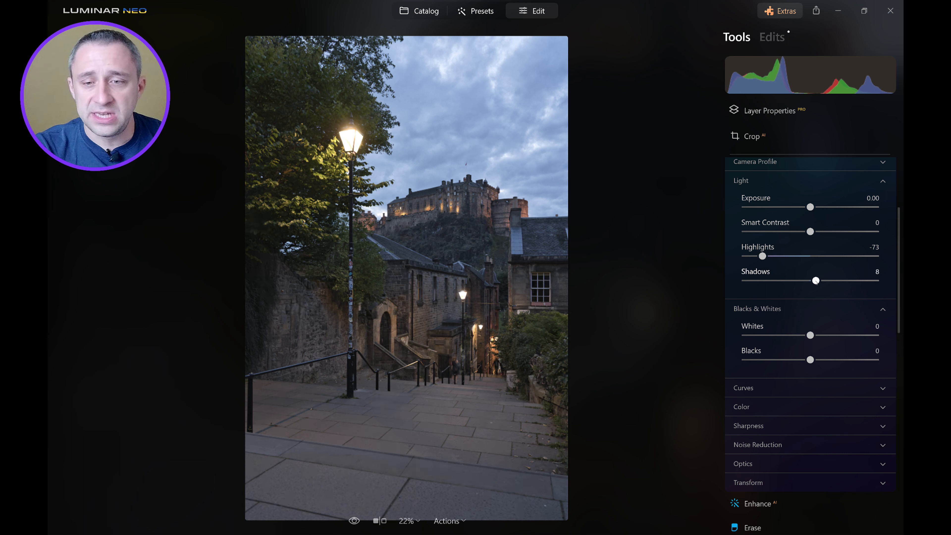
pyautogui.moveTo(825, 281); pyautogui.dragTo(855, 280)
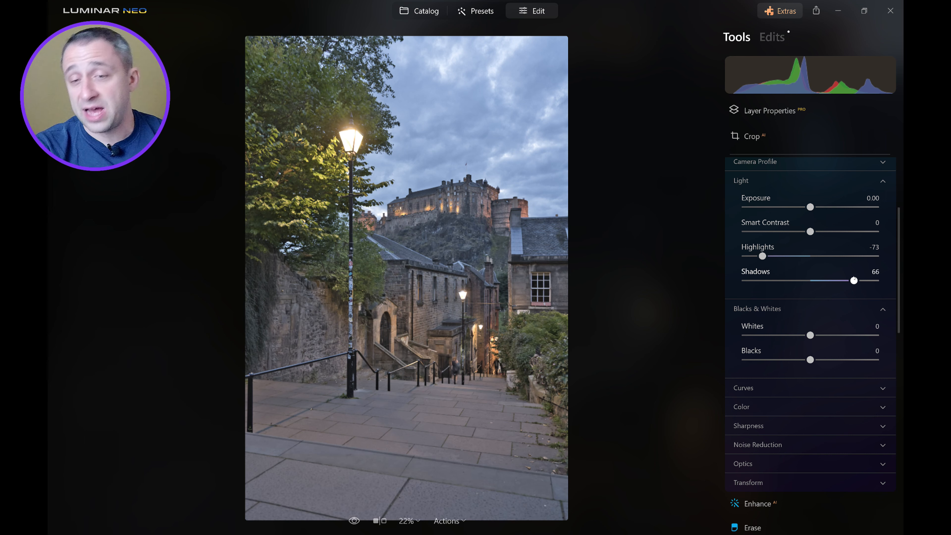
pyautogui.moveTo(855, 280); pyautogui.dragTo(822, 281)
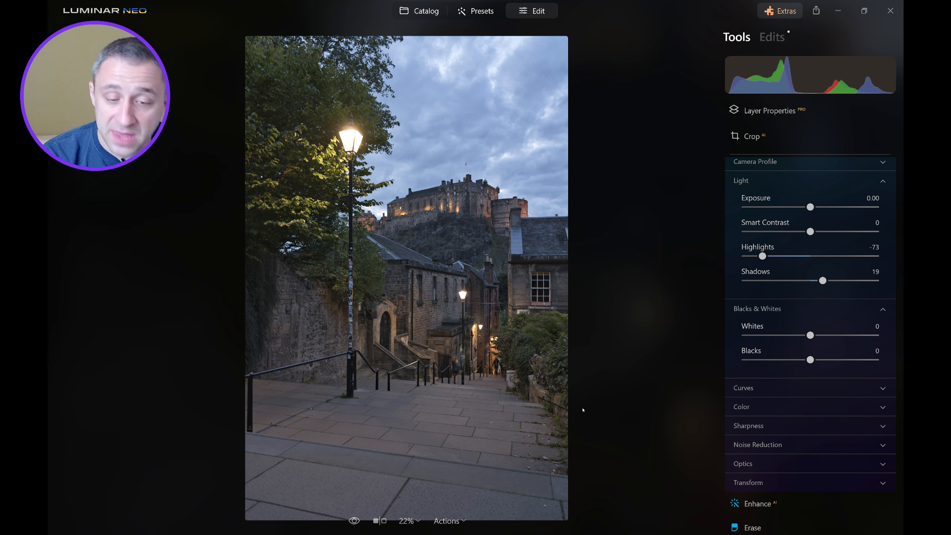
# Turn on the clipping warnings and set Blacks to 2 after testing the slider's lower extreme.
pyautogui.press('j')
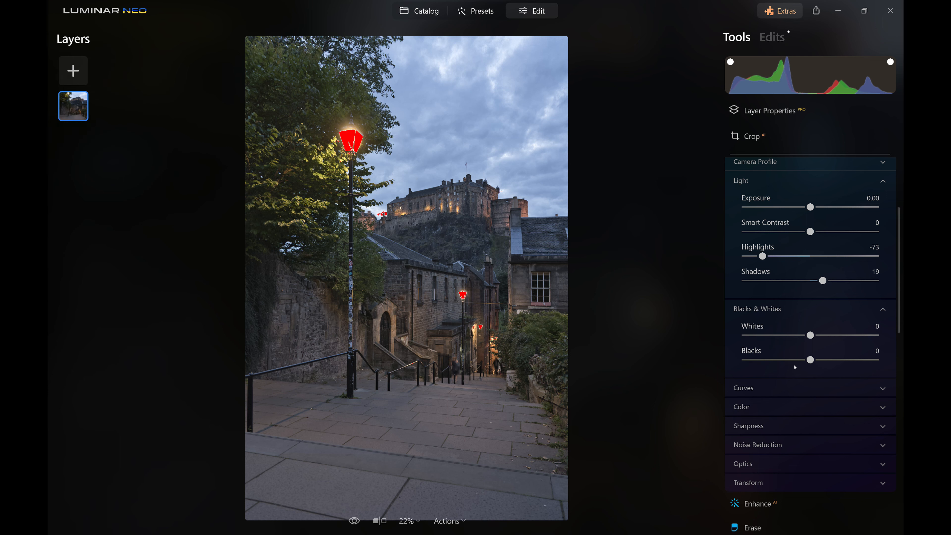
pyautogui.moveTo(809, 360); pyautogui.dragTo(731, 355)
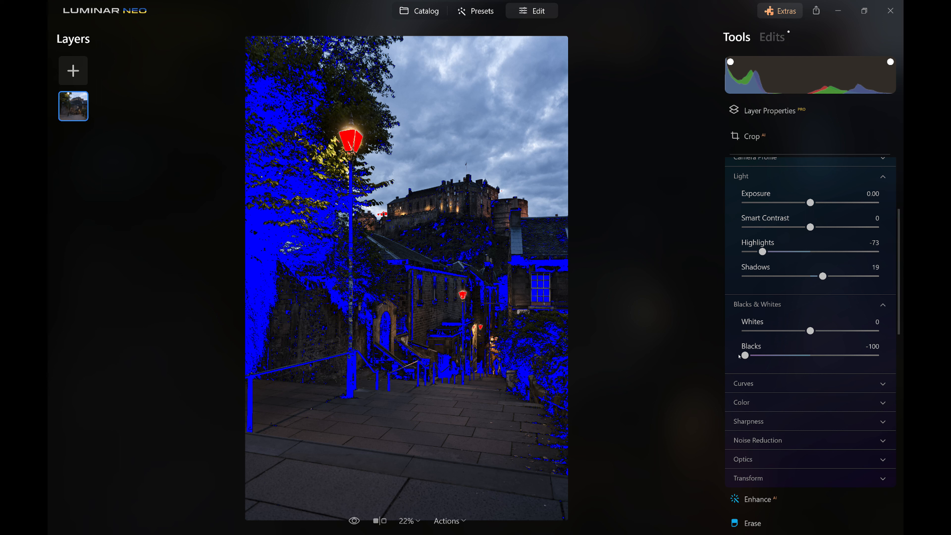
pyautogui.moveTo(790, 355); pyautogui.dragTo(811, 355)
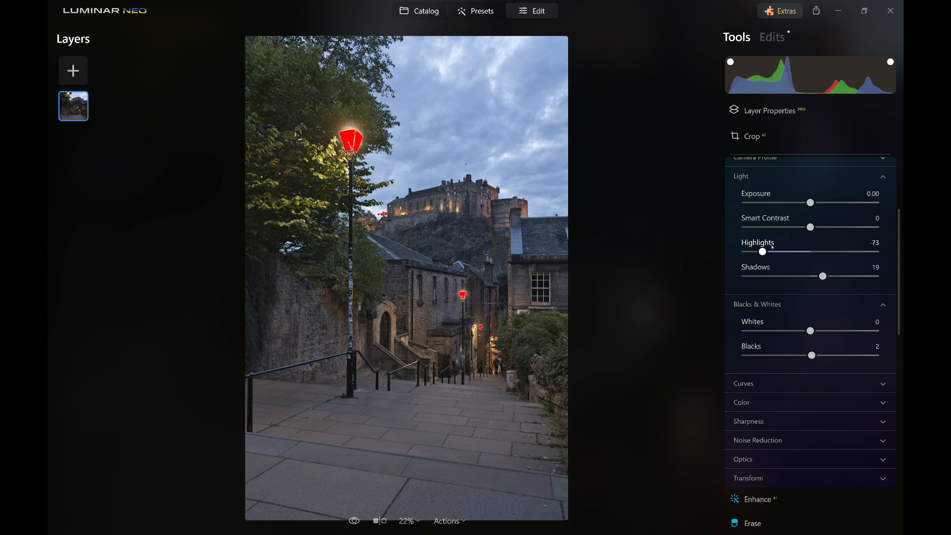
# Lower Highlights to -87 and raise Whites to 11.
pyautogui.moveTo(762, 251); pyautogui.dragTo(753, 252)
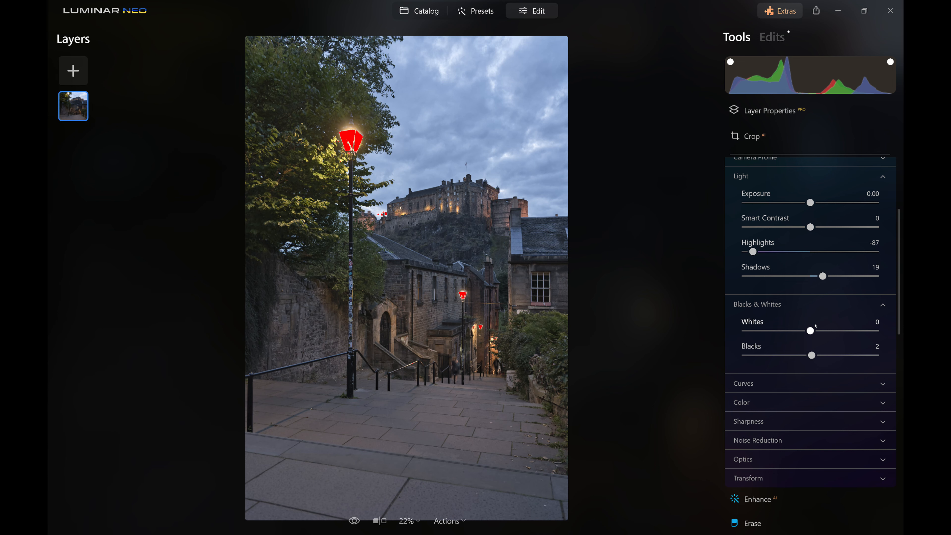
pyautogui.moveTo(810, 330)
pyautogui.mouseDown()
pyautogui.moveTo(834, 331)
pyautogui.moveTo(818, 333)
pyautogui.mouseUp()
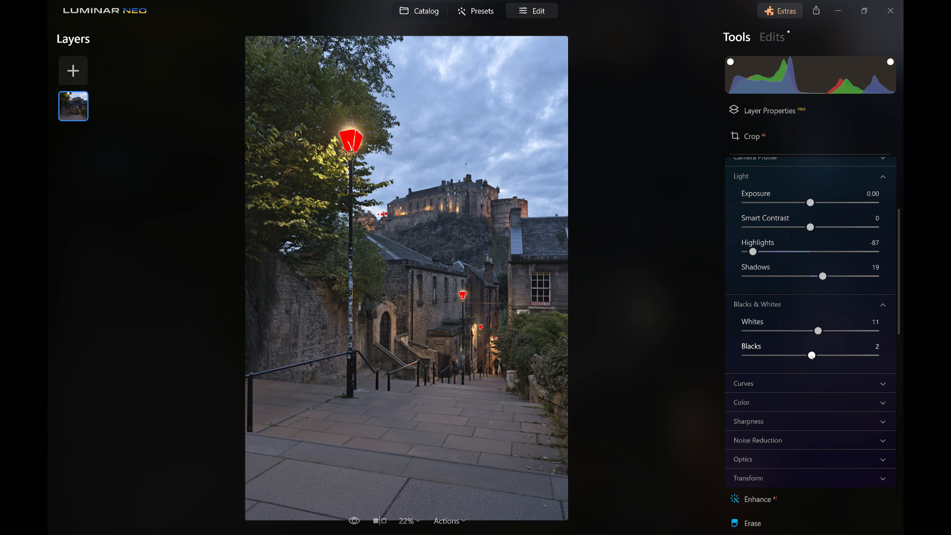
# Set Blacks to -11 and Smart Contrast to 15, then collapse the Light and Blacks & Whites settings.
pyautogui.moveTo(809, 358); pyautogui.dragTo(802, 357)
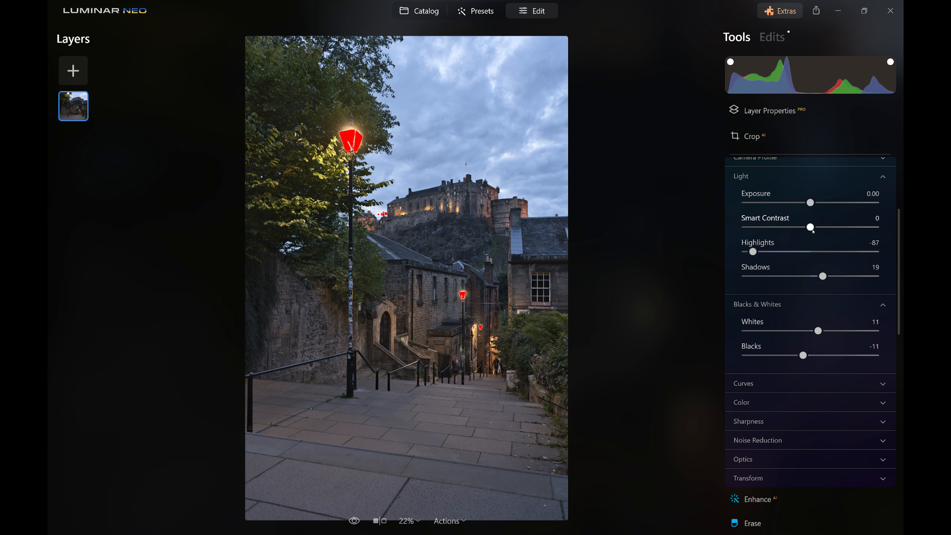
pyautogui.moveTo(812, 231); pyautogui.dragTo(822, 230)
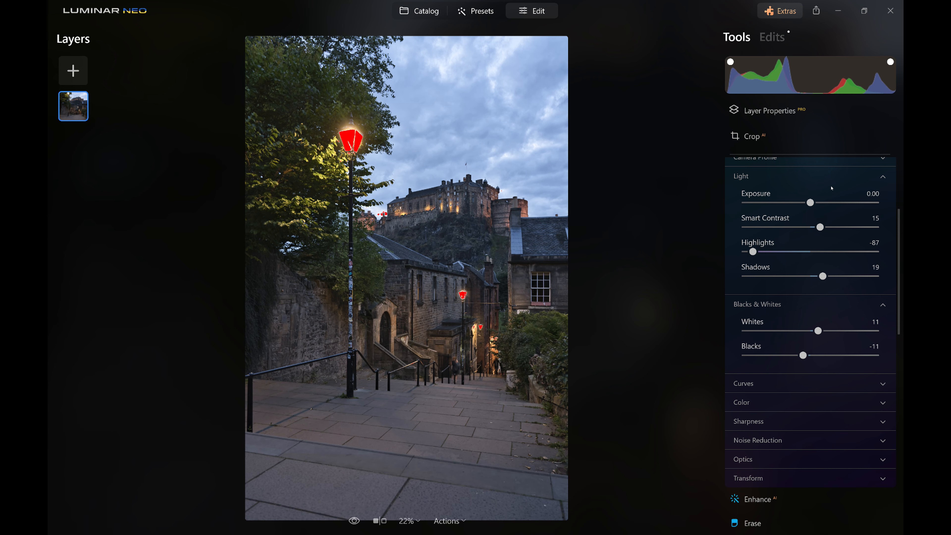
pyautogui.click(757, 177)
pyautogui.click(773, 197)
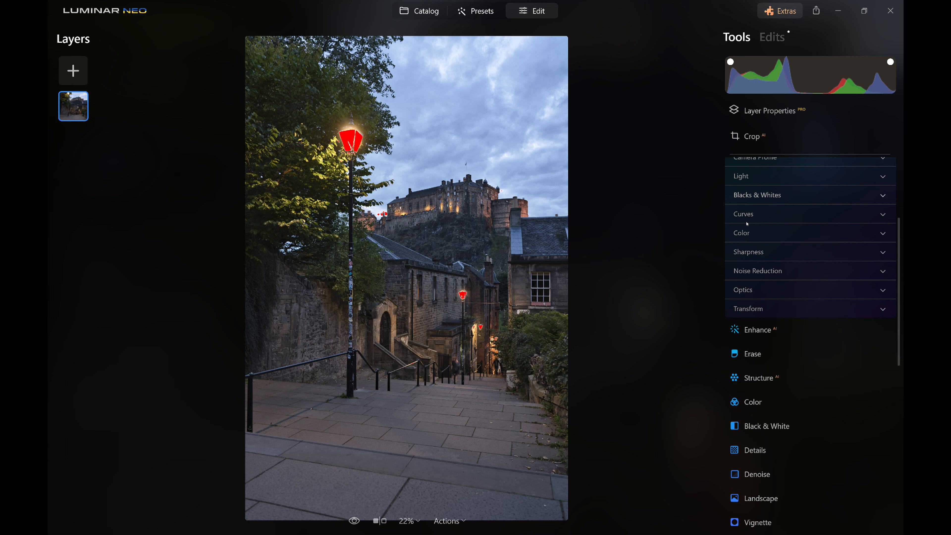
# In Develop's Color settings, set Temperature to 6036, Tint to 21, Saturation to -9 and Vibrance to 19.
pyautogui.click(764, 235)
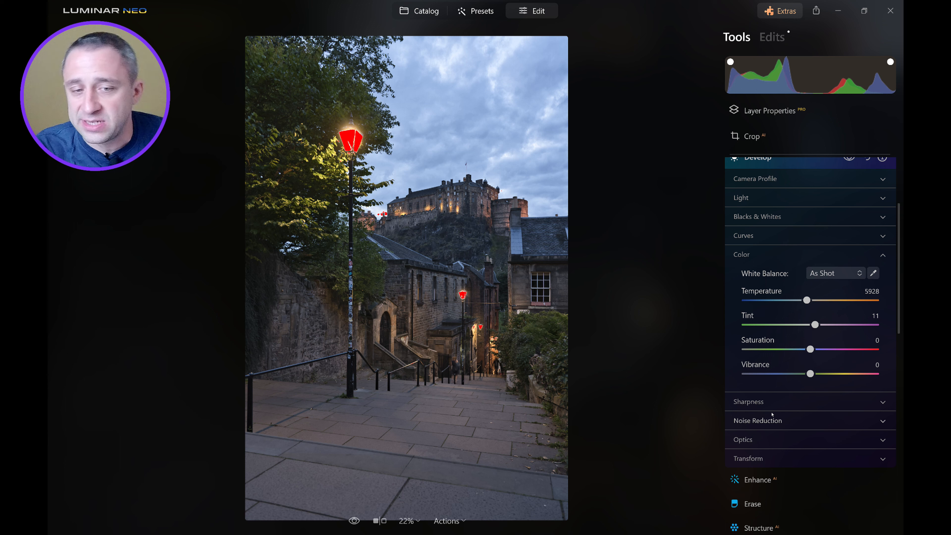
pyautogui.moveTo(802, 301); pyautogui.dragTo(820, 325)
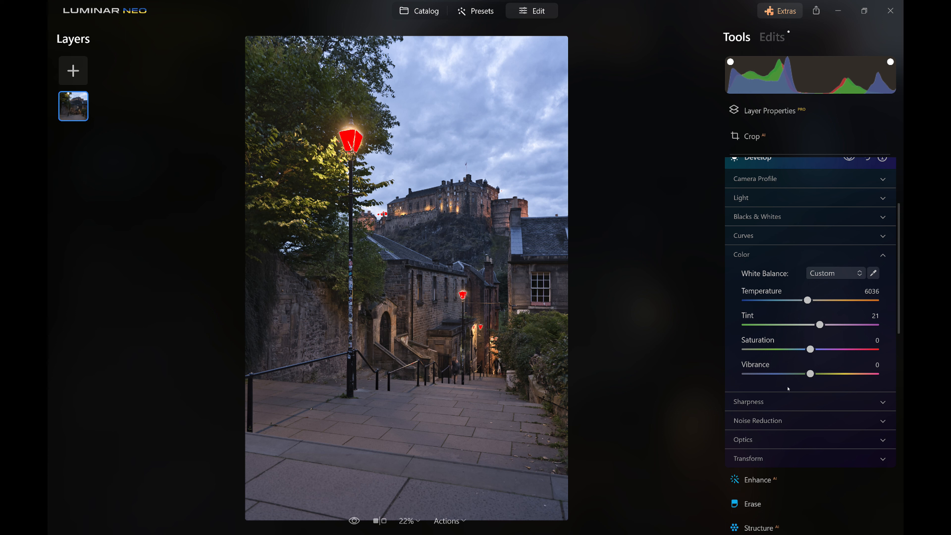
pyautogui.moveTo(811, 349); pyautogui.dragTo(804, 350)
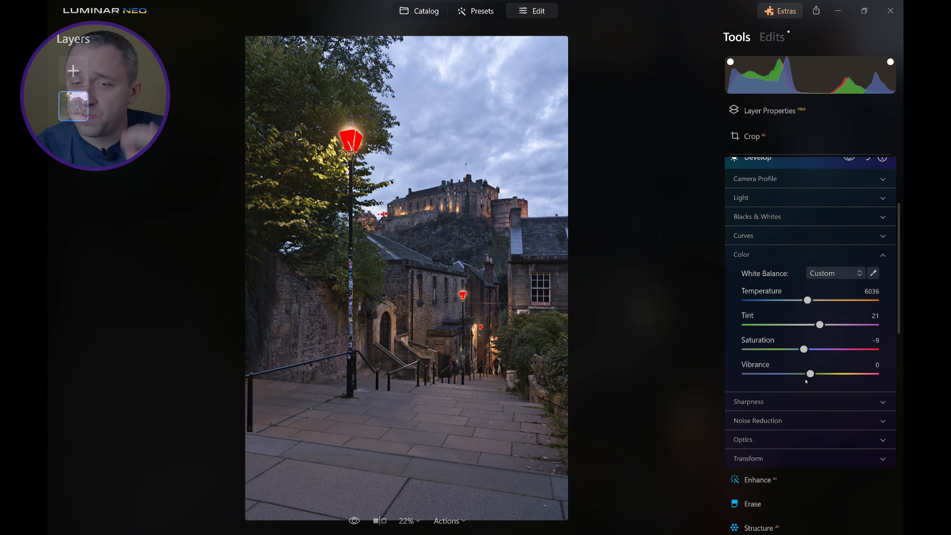
pyautogui.moveTo(809, 375); pyautogui.dragTo(823, 374)
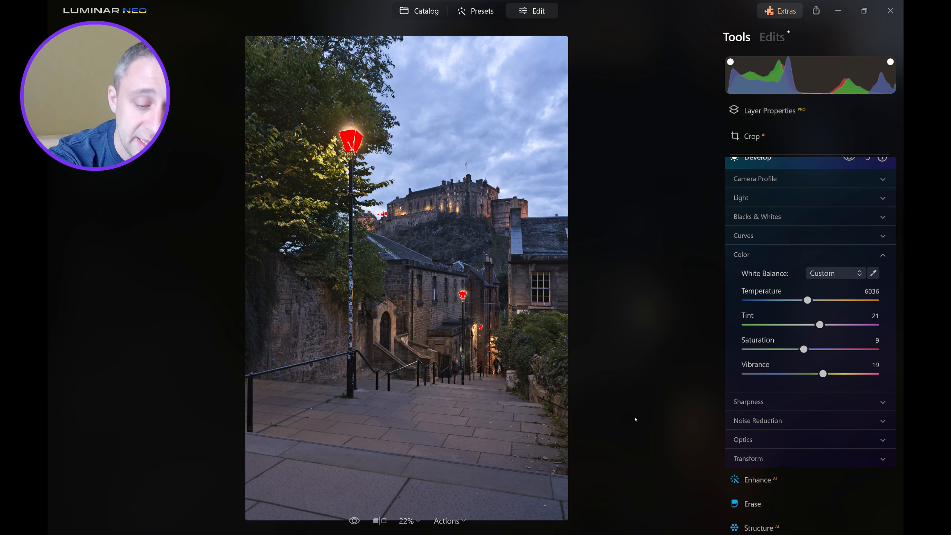
# Turn off the clipping warnings and collapse the Develop tool.
pyautogui.press('j')
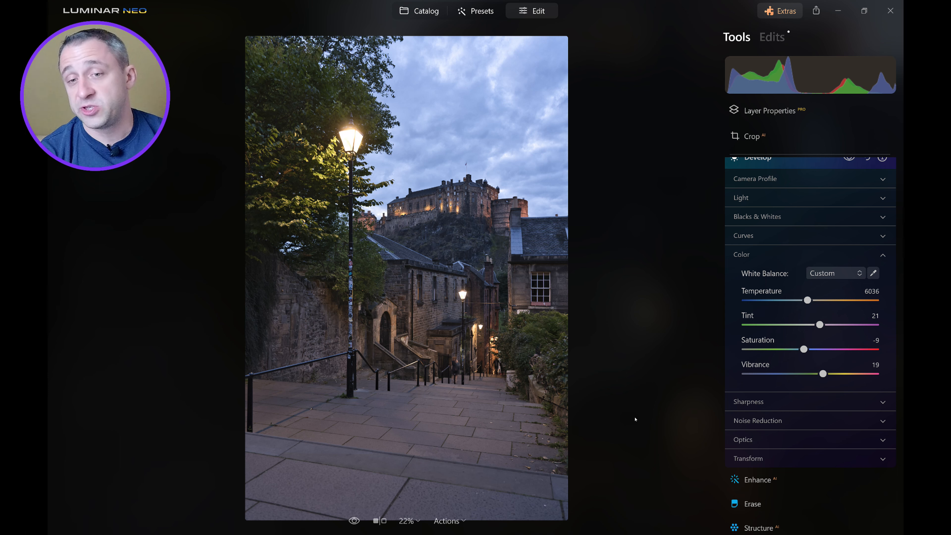
pyautogui.click(797, 160)
pyautogui.scroll(1, 828, 243)
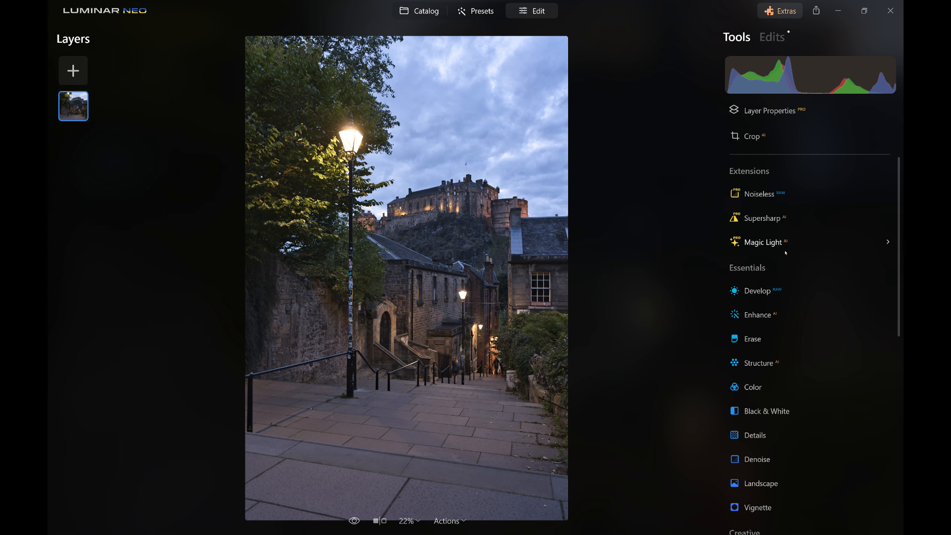
# Apply Magic Light to the street lamps, trying Intensity values of 34 and 46 before setting it to 32.
pyautogui.click(773, 247)
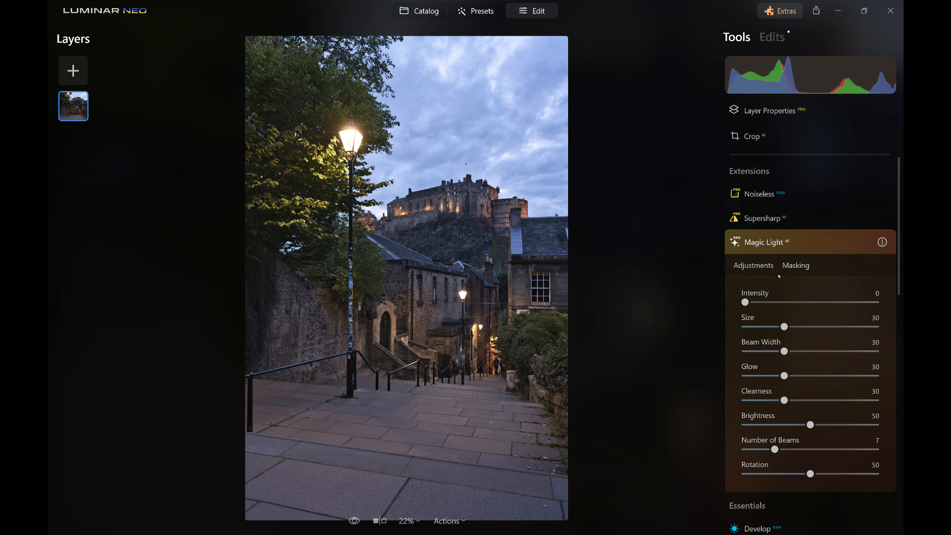
pyautogui.moveTo(745, 302); pyautogui.dragTo(789, 302)
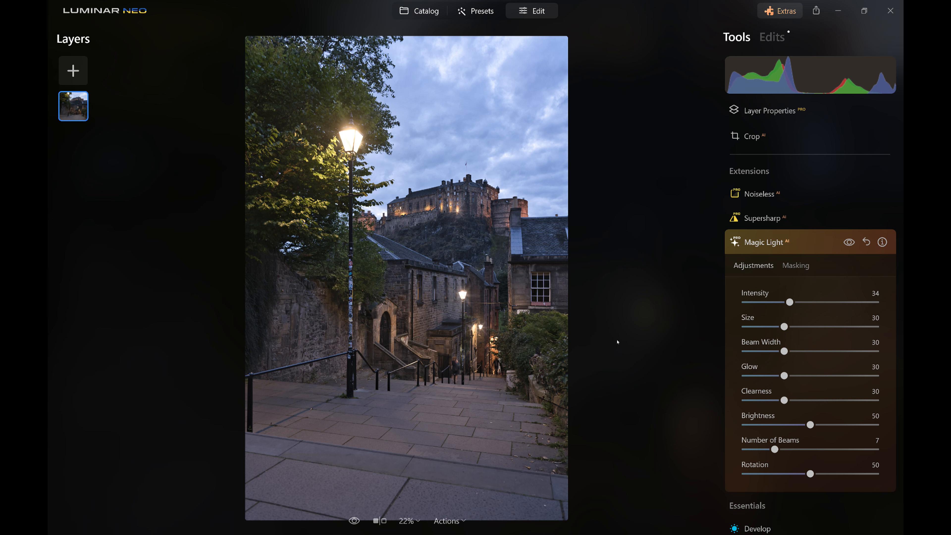
pyautogui.moveTo(789, 302); pyautogui.dragTo(806, 303)
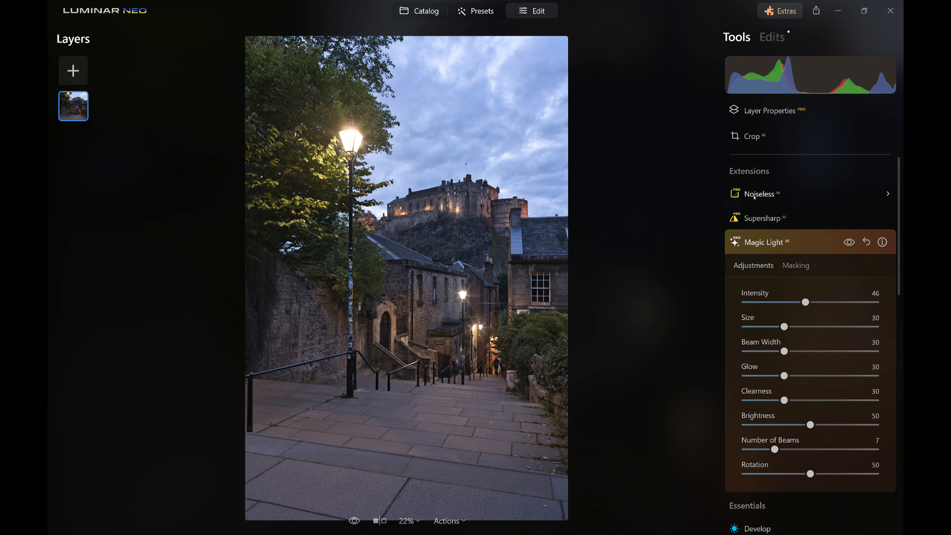
pyautogui.moveTo(760, 302); pyautogui.dragTo(787, 302)
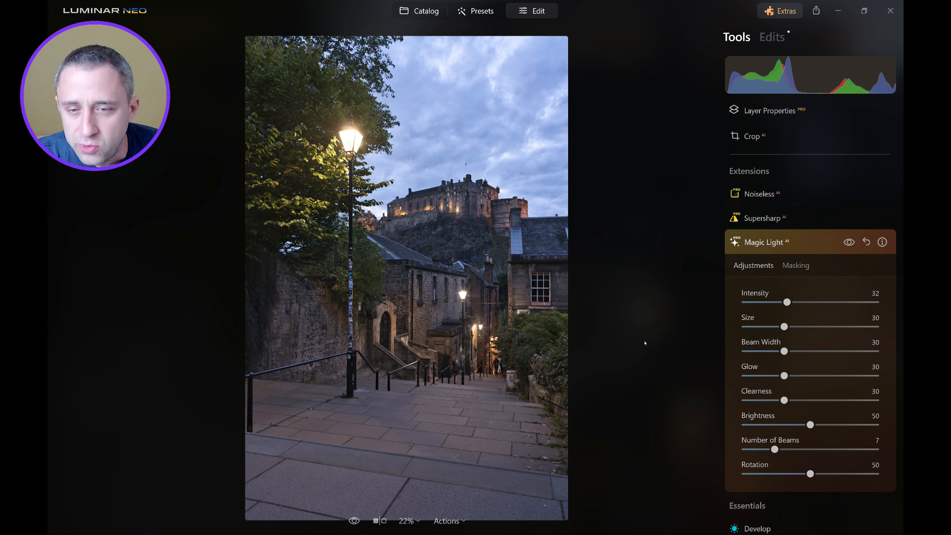
# Set Magic Light's Beam Width to 0, Number of Beams to 2 and Glow to 39.
pyautogui.moveTo(783, 350); pyautogui.dragTo(744, 351)
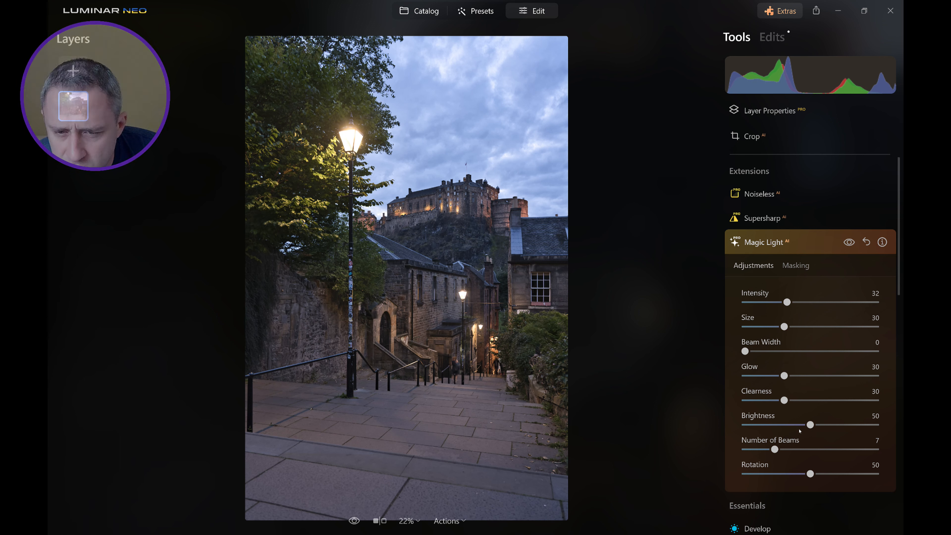
pyautogui.moveTo(774, 450); pyautogui.dragTo(717, 450)
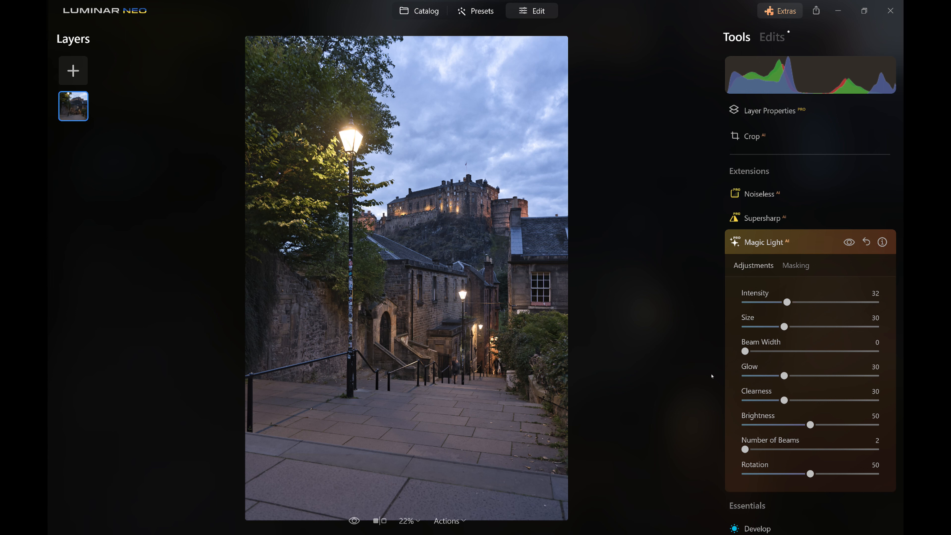
pyautogui.moveTo(784, 375); pyautogui.dragTo(801, 376)
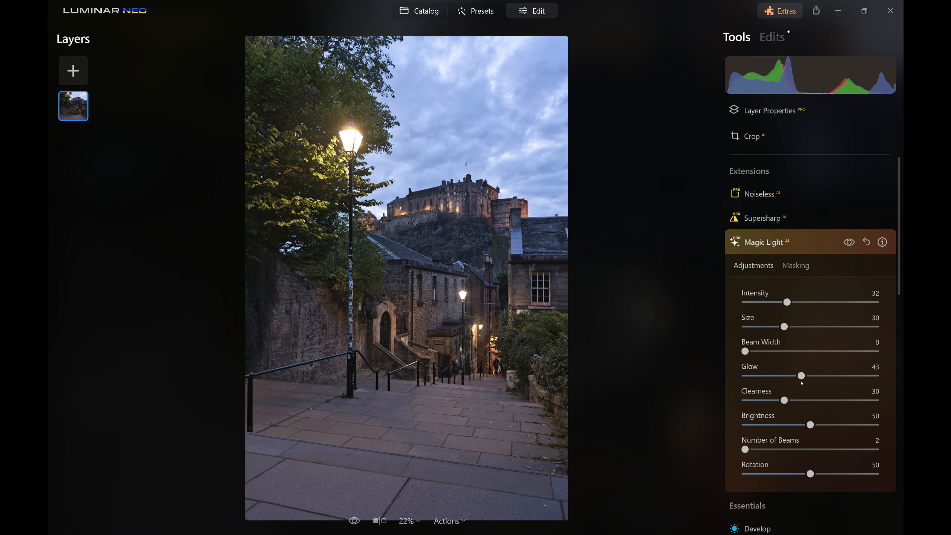
pyautogui.click(791, 376)
pyautogui.moveTo(791, 375); pyautogui.dragTo(796, 376)
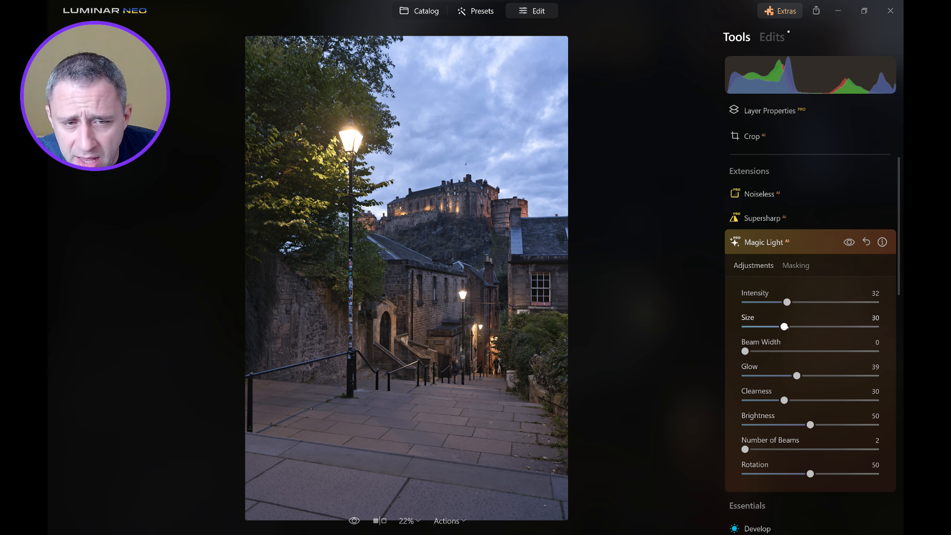
# Set Magic Light's Size to 15 and Brightness to 43, compare the effect with the original, and collapse the tool.
pyautogui.moveTo(784, 326); pyautogui.dragTo(765, 328)
pyautogui.moveTo(810, 425)
pyautogui.mouseDown()
pyautogui.moveTo(789, 425)
pyautogui.moveTo(801, 425)
pyautogui.mouseUp()
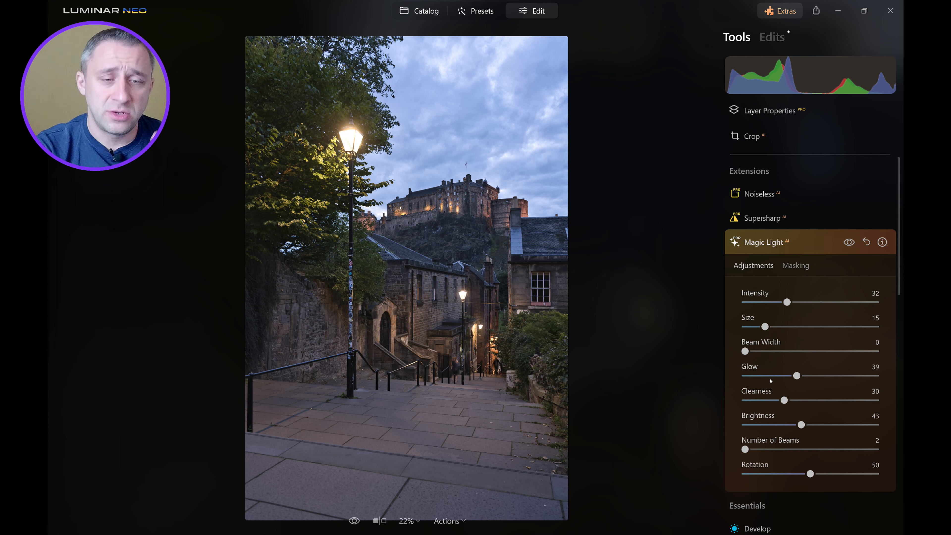
pyautogui.click(849, 242)
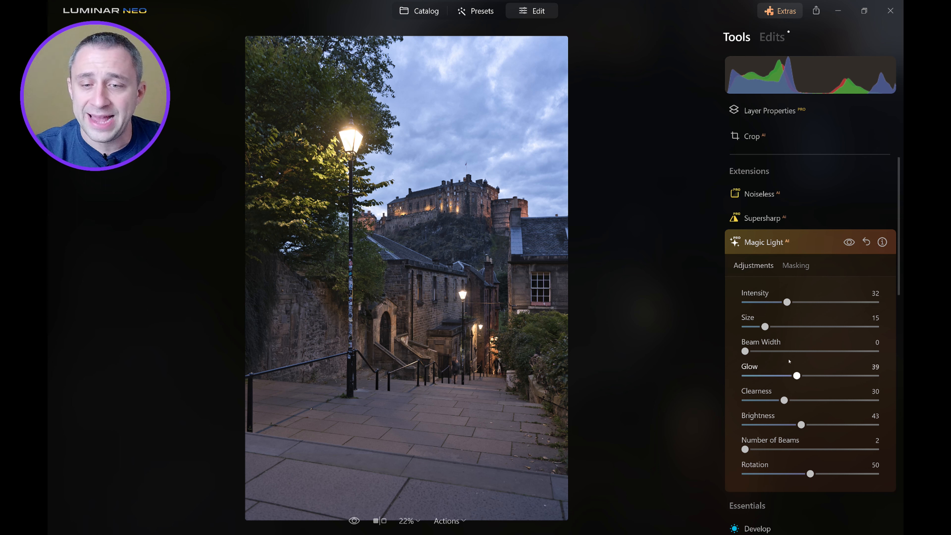
pyautogui.click(805, 243)
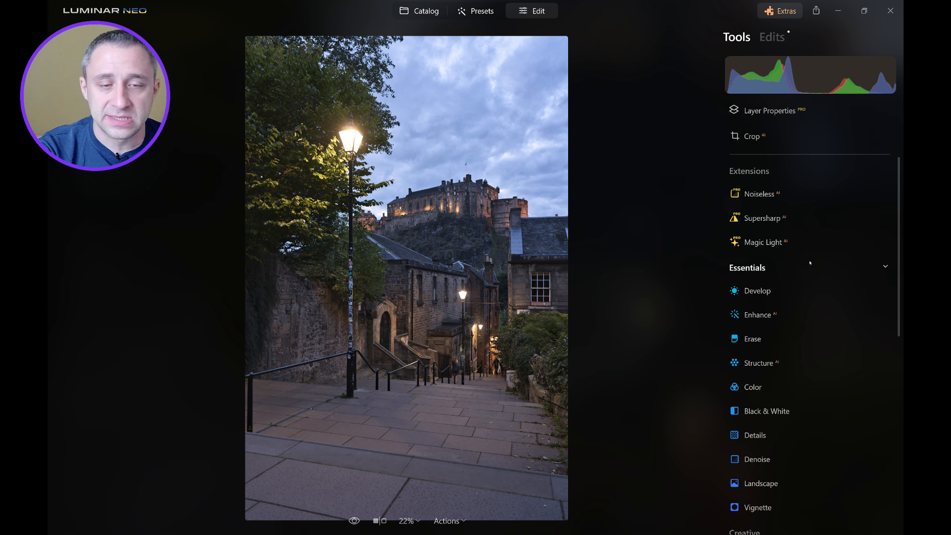
# Apply the Mystical effect to the photo with an Amount of 15.
pyautogui.scroll(-3, 810, 263)
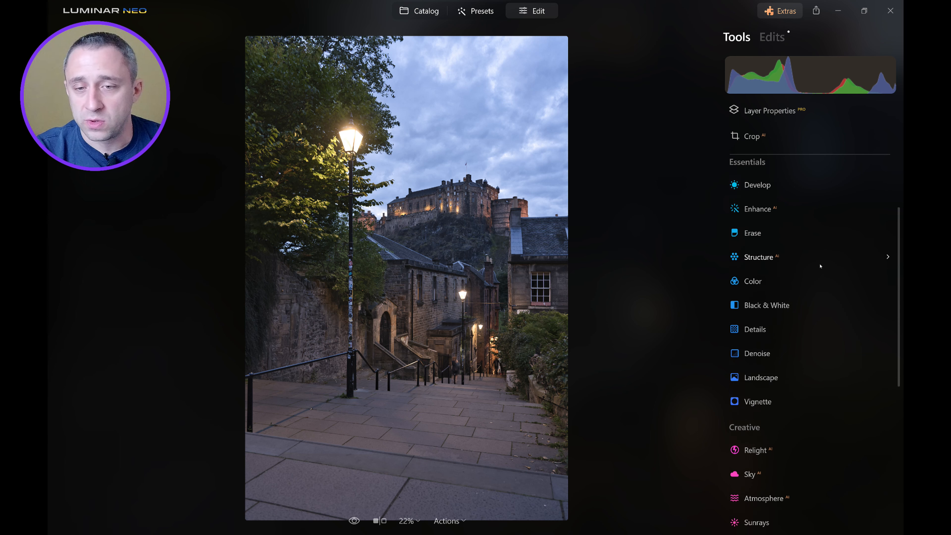
pyautogui.scroll(-2, 888, 300)
pyautogui.scroll(-4, 806, 321)
pyautogui.click(774, 369)
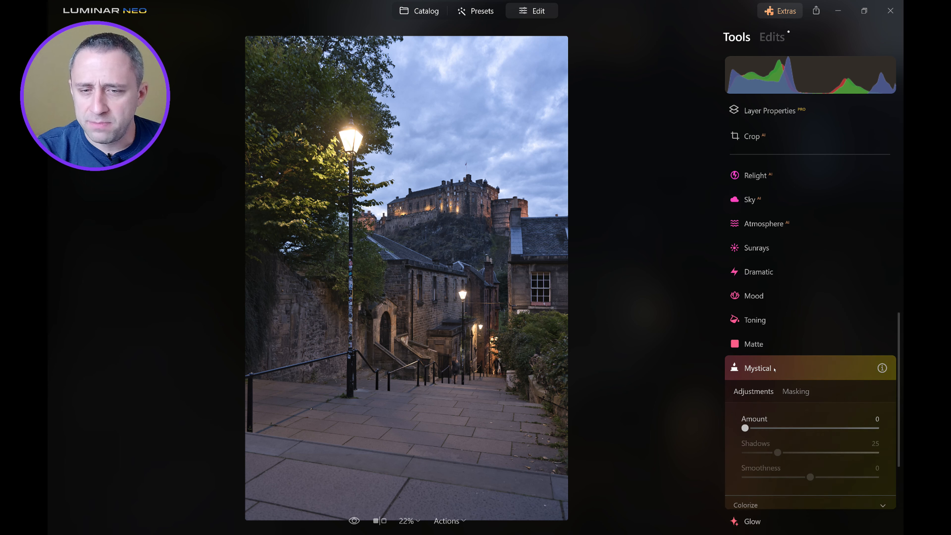
pyautogui.scroll(-2, 774, 369)
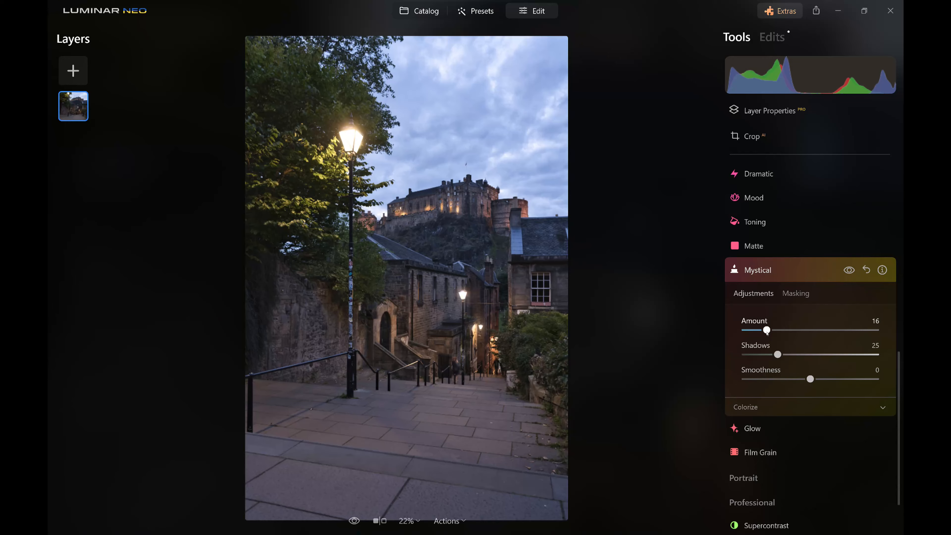
pyautogui.moveTo(767, 333); pyautogui.dragTo(763, 331)
pyautogui.moveTo(765, 331); pyautogui.dragTo(766, 330)
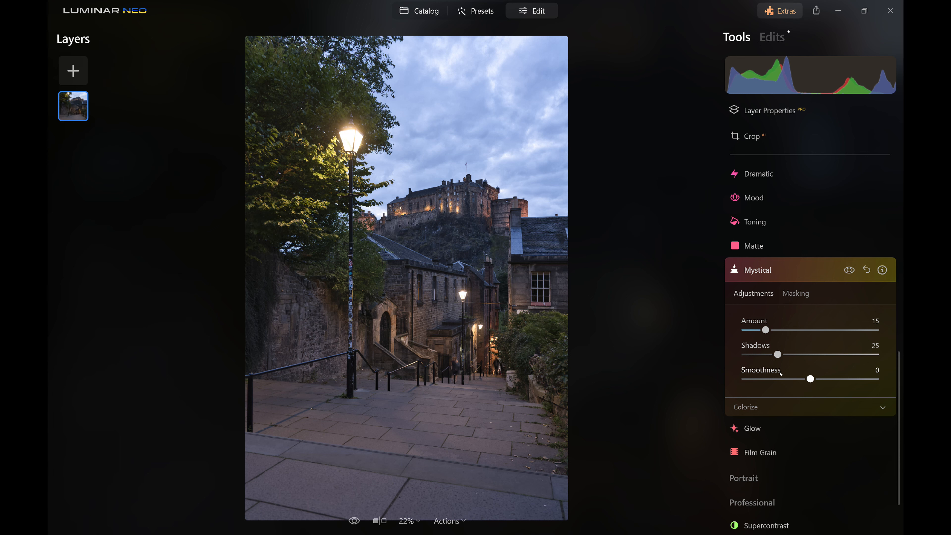
# Raise the Mystical effect's Colorize Warmth slightly and collapse the tool.
pyautogui.click(837, 401)
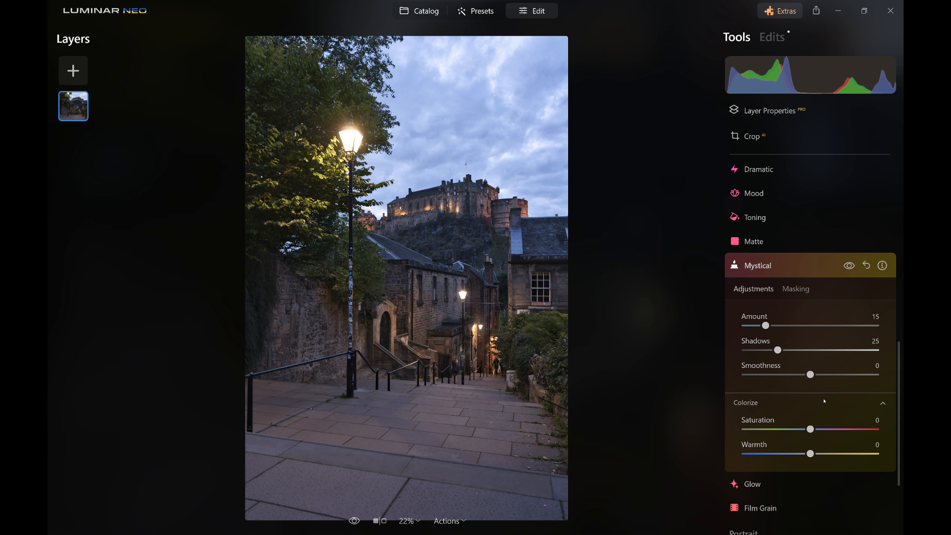
pyautogui.moveTo(816, 457); pyautogui.dragTo(822, 457)
pyautogui.click(780, 266)
# Apply the Long Beach cinematic toning LUT with the Mood tool, compare before and after, and collapse the tool.
pyautogui.scroll(3, 797, 352)
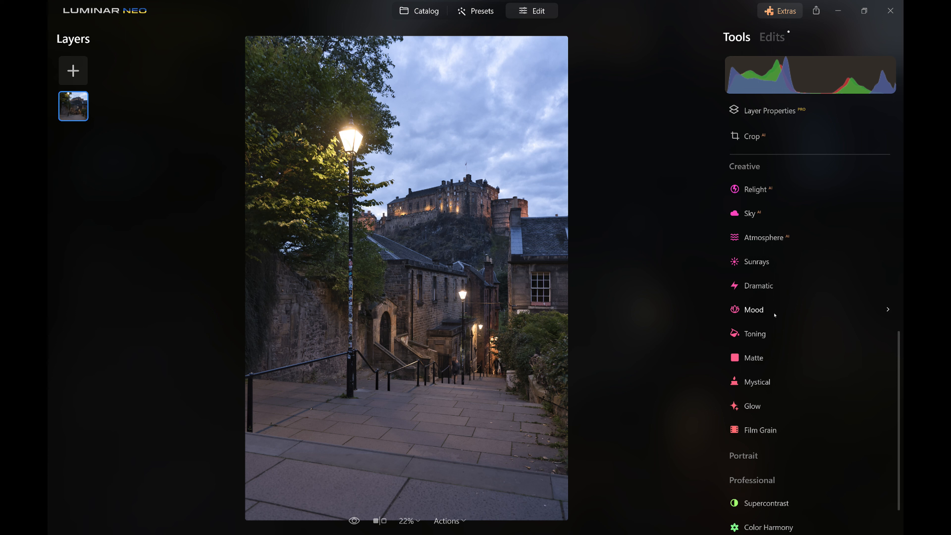
pyautogui.click(786, 312)
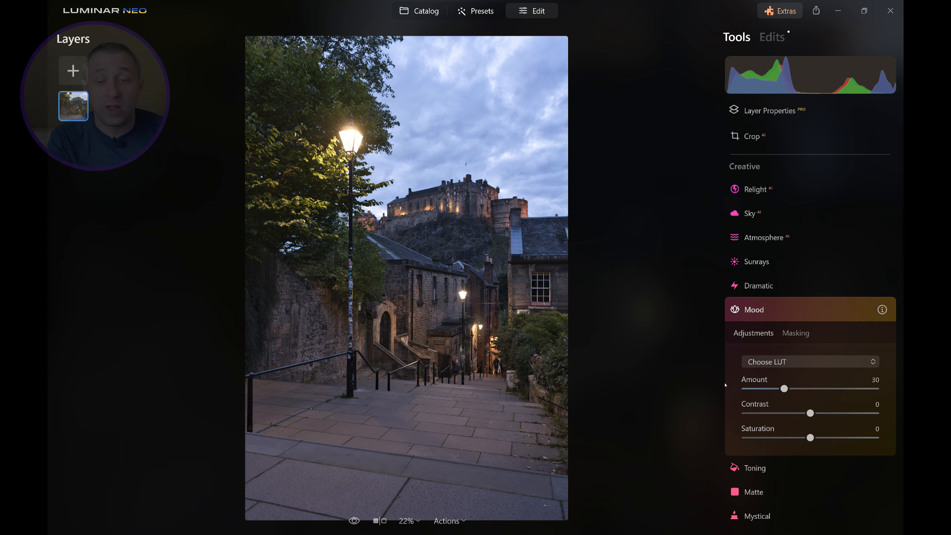
pyautogui.click(795, 362)
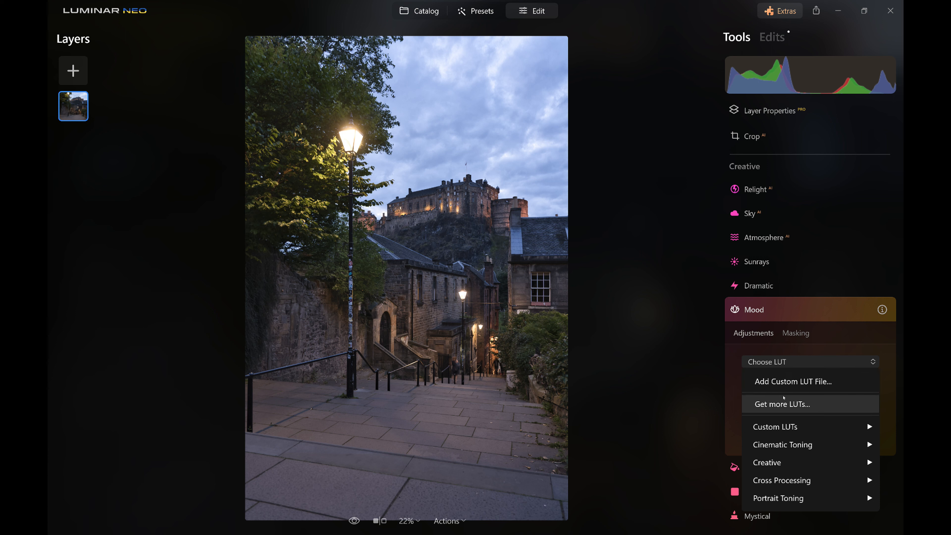
pyautogui.moveTo(797, 445)
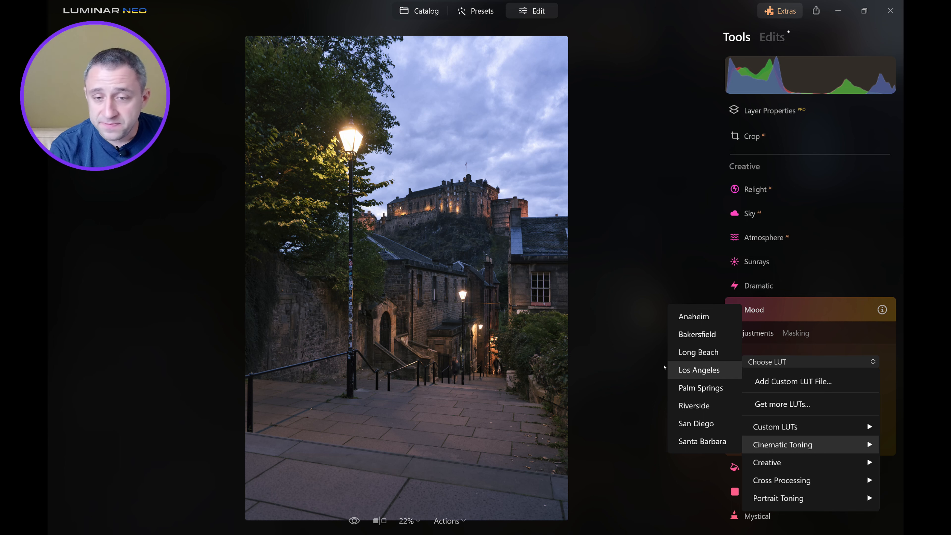
pyautogui.click(709, 353)
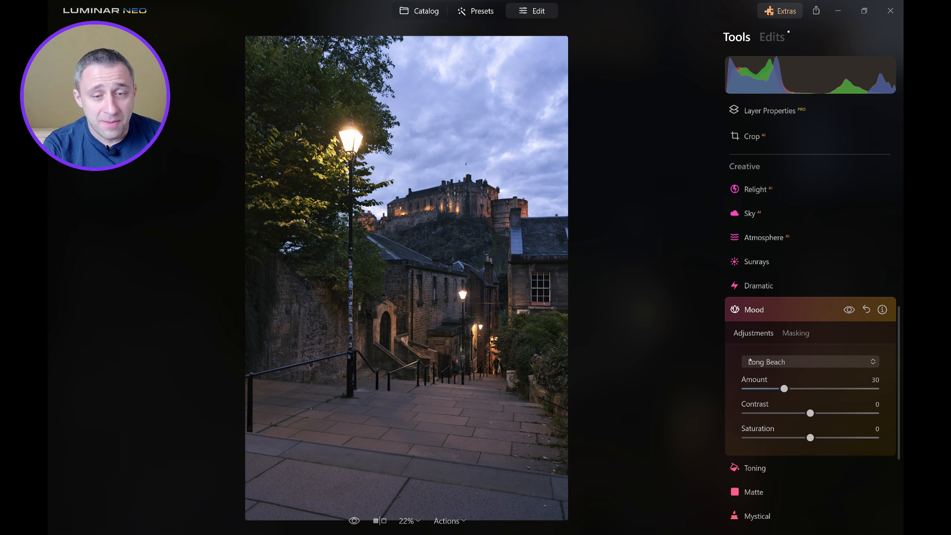
pyautogui.click(842, 312)
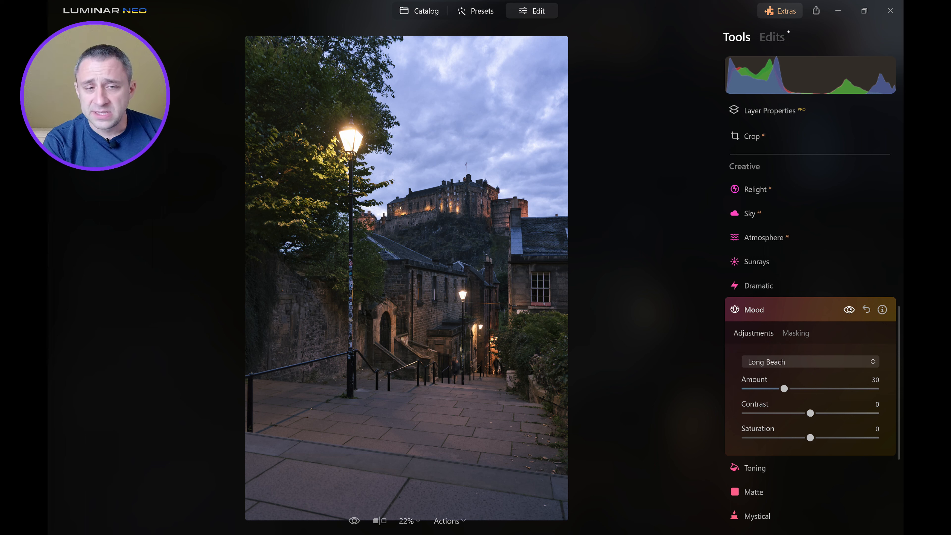
pyautogui.click(848, 310)
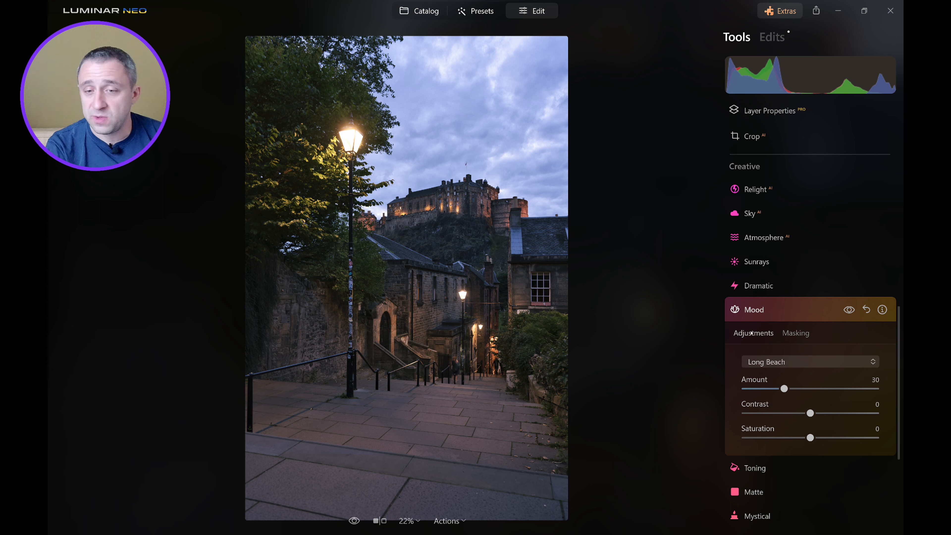
pyautogui.click(776, 314)
# Darken the photo's edges with the Vignette tool at an Amount of -22.
pyautogui.scroll(5, 827, 431)
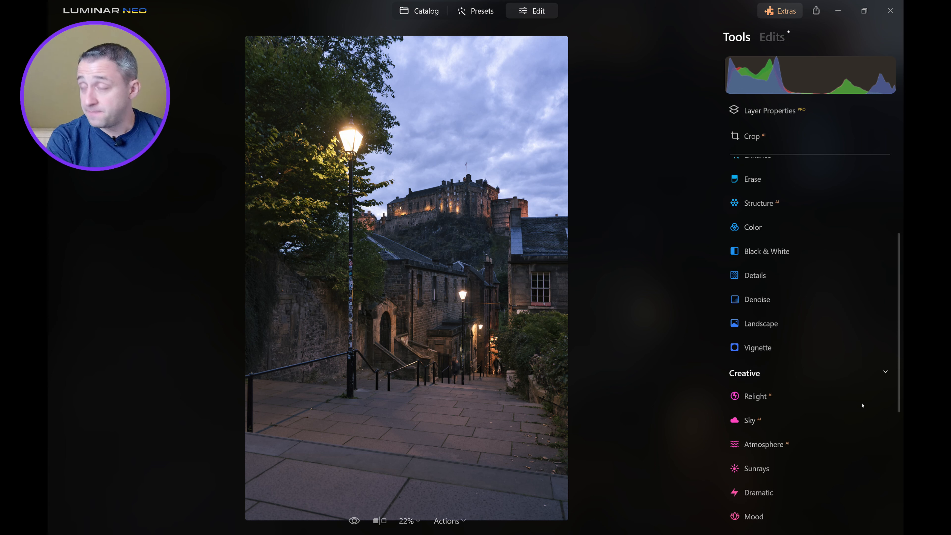
pyautogui.click(790, 354)
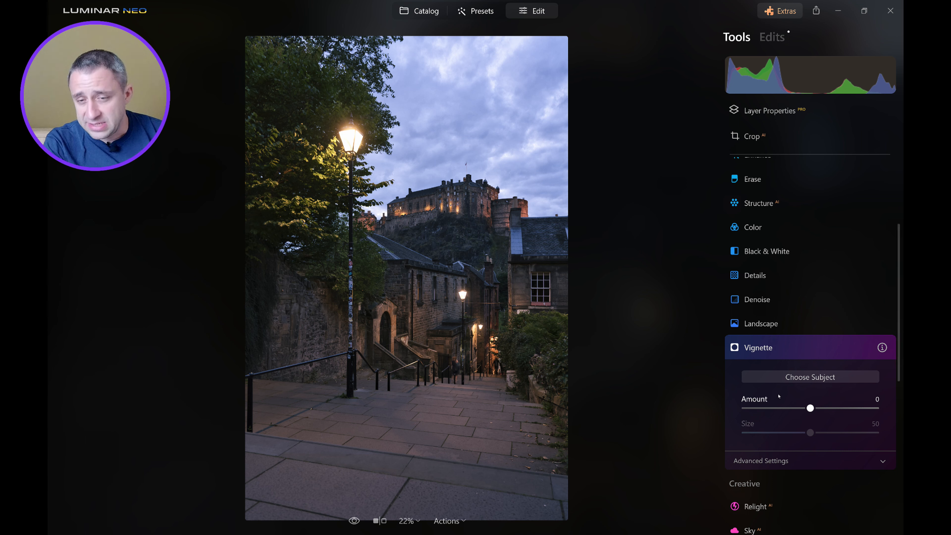
pyautogui.moveTo(789, 414)
pyautogui.mouseDown()
pyautogui.moveTo(773, 413)
pyautogui.moveTo(795, 412)
pyautogui.mouseUp()
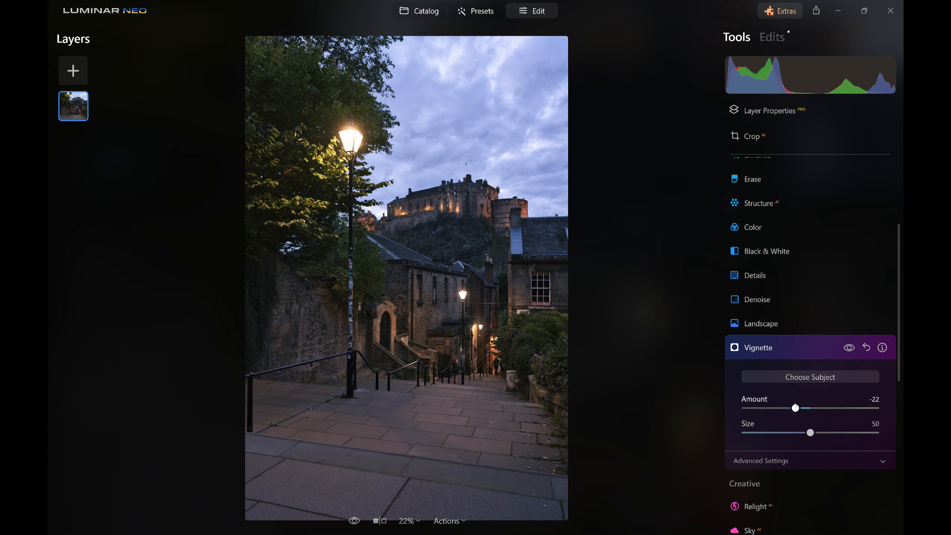
# Strengthen the vignette to an Amount of -29 and set its Inner Light to 7 in the advanced settings.
pyautogui.moveTo(795, 408); pyautogui.dragTo(790, 409)
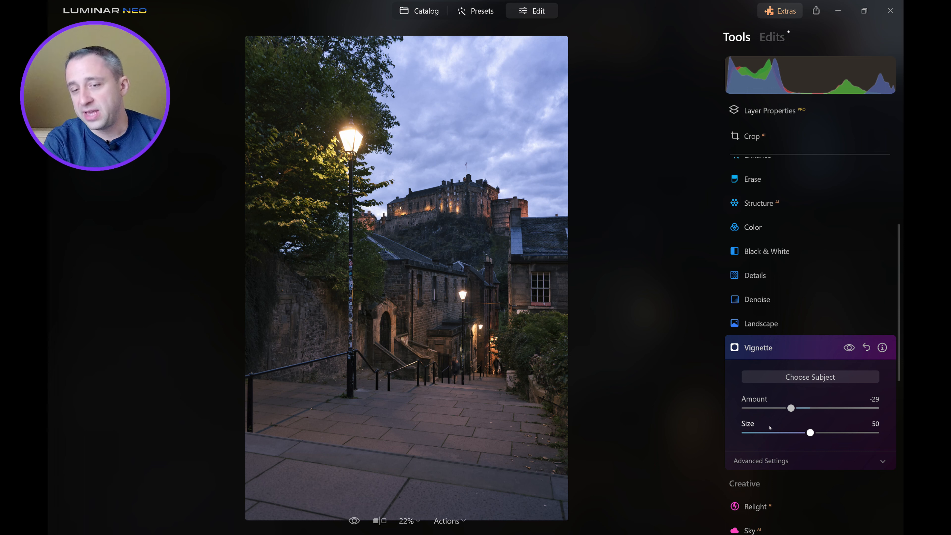
pyautogui.scroll(1, 812, 386)
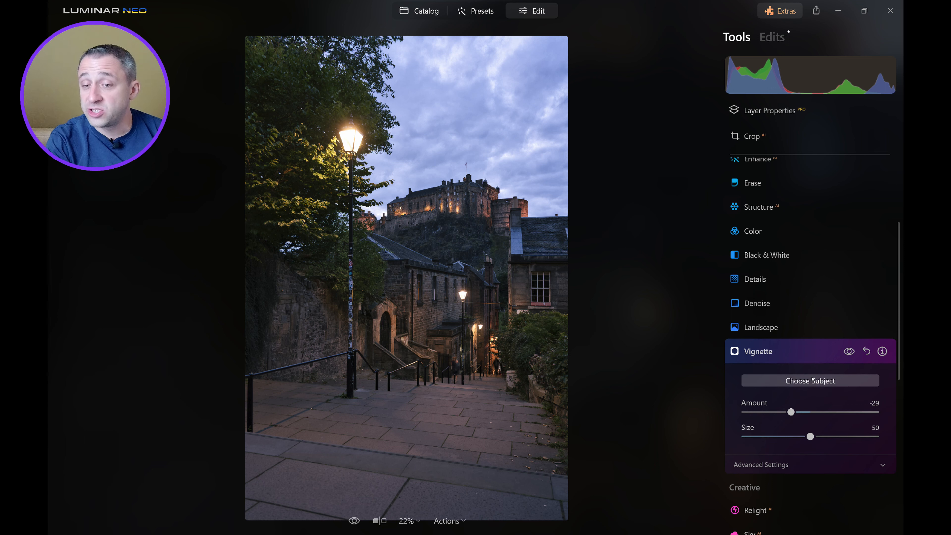
pyautogui.click(810, 379)
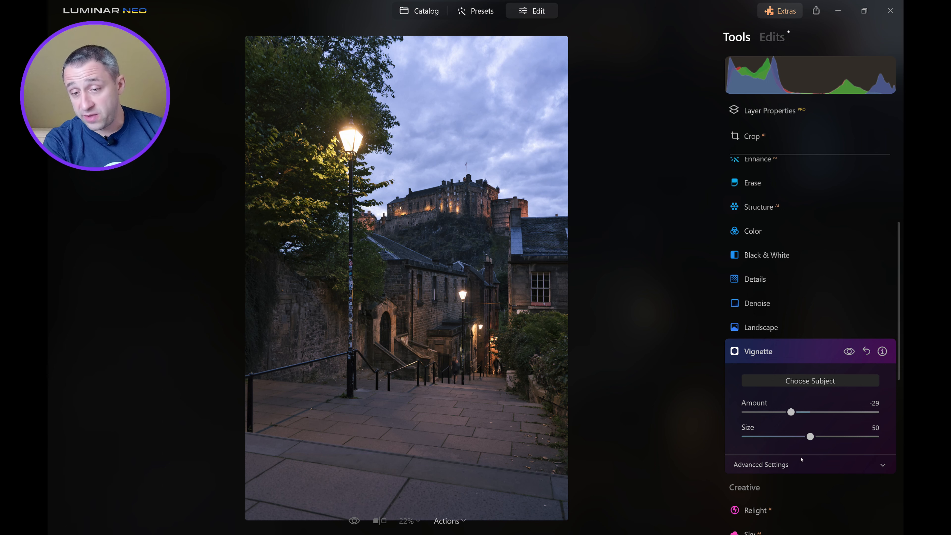
pyautogui.click(790, 464)
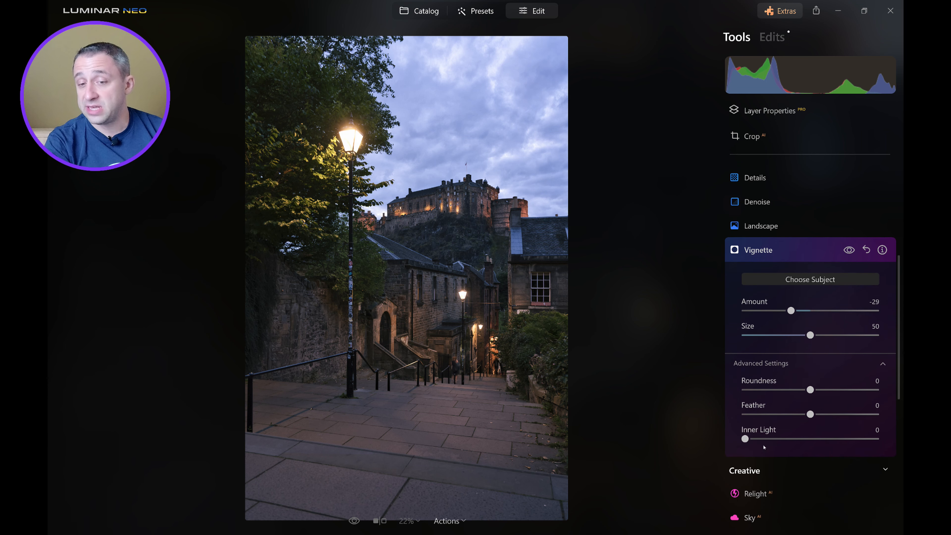
pyautogui.moveTo(753, 436)
pyautogui.mouseDown()
pyautogui.moveTo(769, 439)
pyautogui.moveTo(754, 437)
pyautogui.mouseUp()
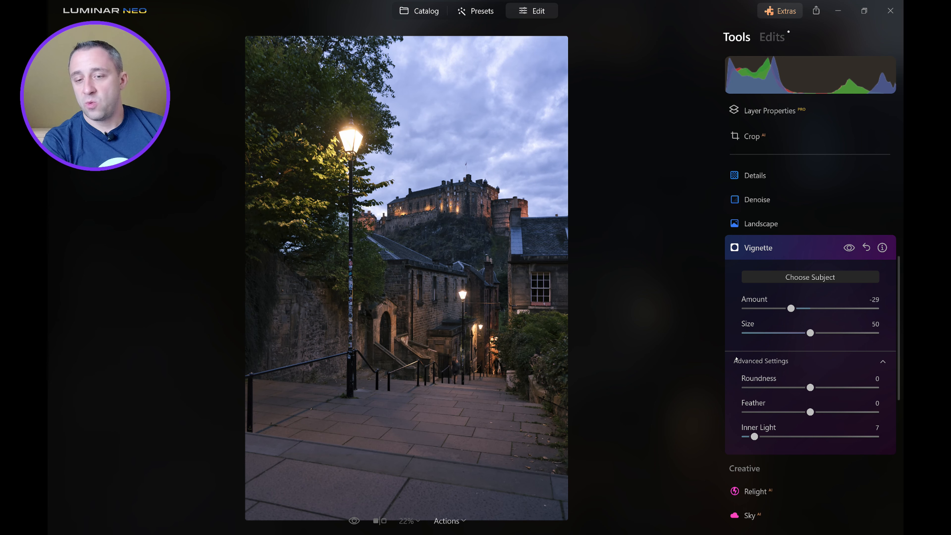
pyautogui.click(795, 361)
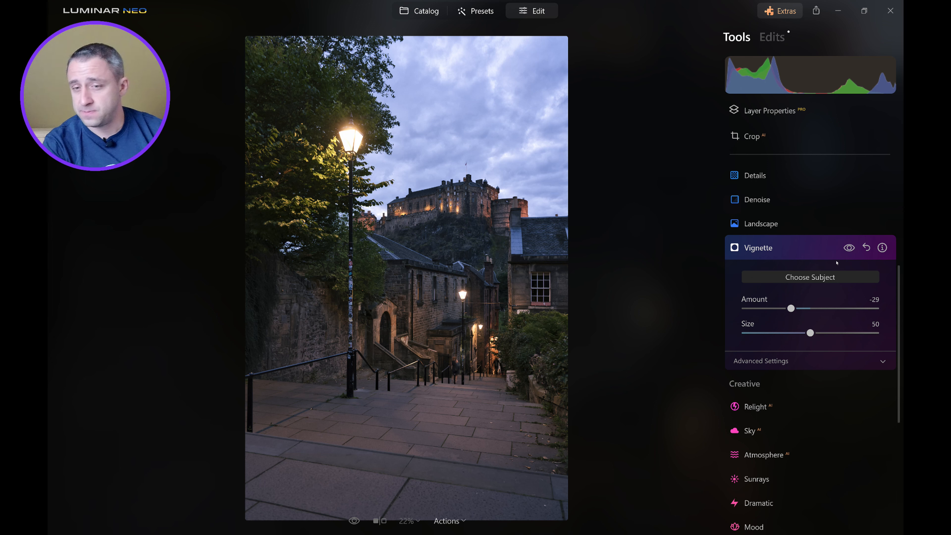
# Compare the photo with and without the vignette, and collapse the Vignette tool.
pyautogui.click(849, 247)
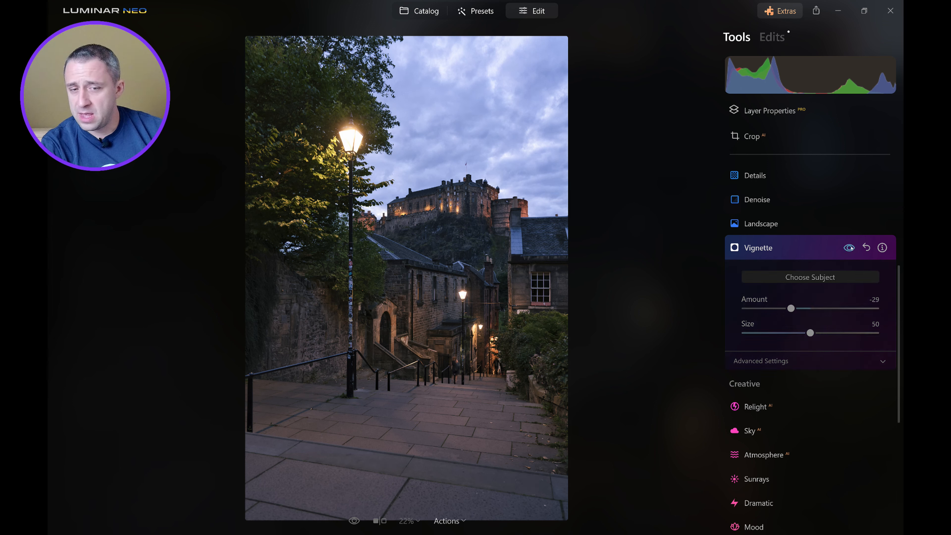
pyautogui.click(850, 247)
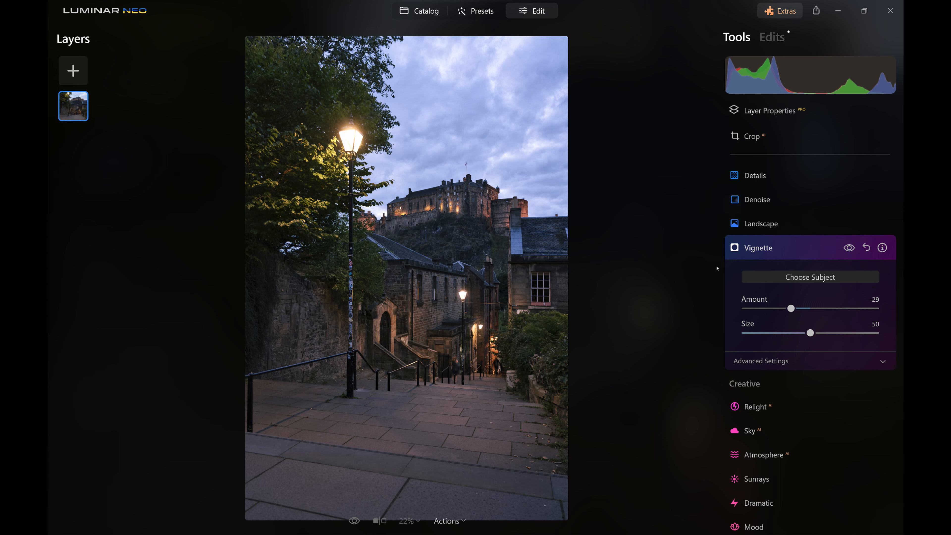
pyautogui.click(778, 248)
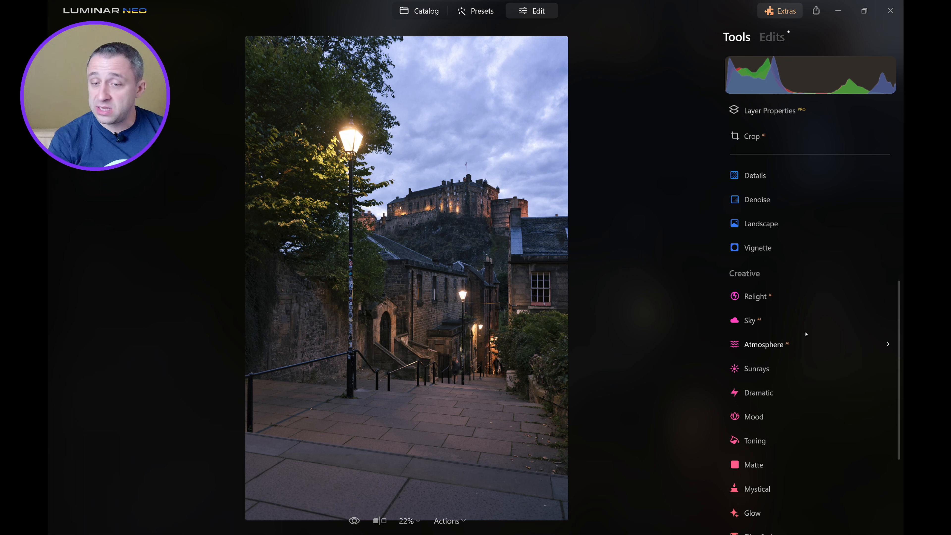
pyautogui.scroll(-1, 834, 393)
pyautogui.scroll(-1, 834, 405)
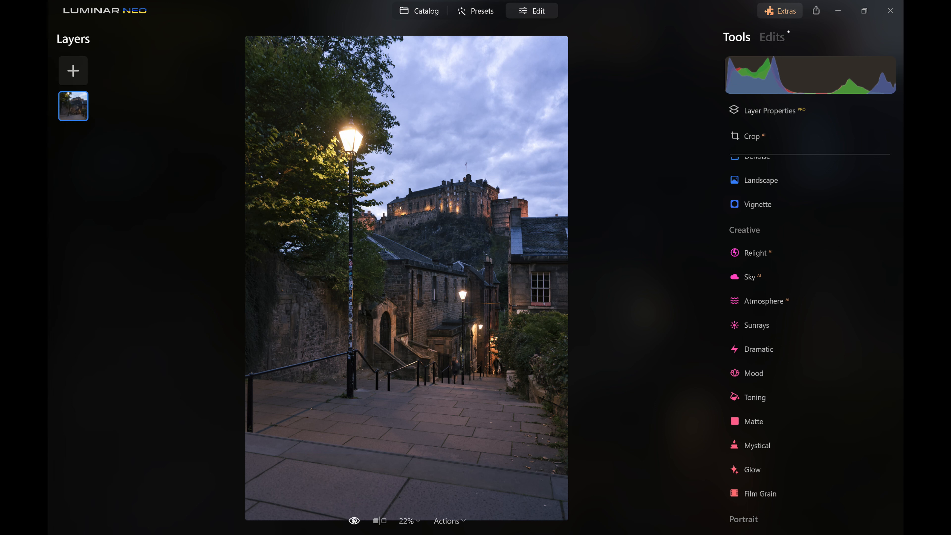
# Compare the finished edit with the original photo, first in the split before/after view and finally as a full-image preview.
pyautogui.click(386, 518)
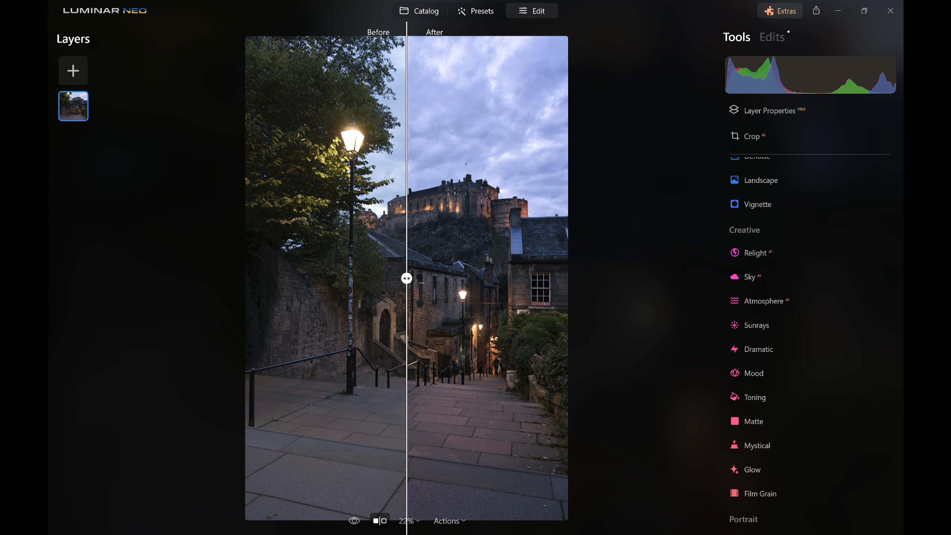
pyautogui.moveTo(406, 278); pyautogui.dragTo(509, 278)
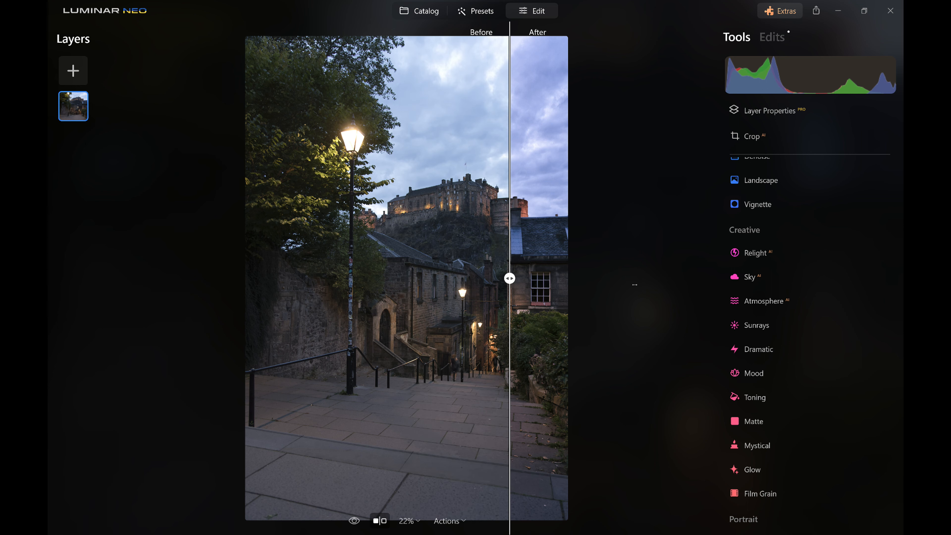
pyautogui.moveTo(587, 289); pyautogui.dragTo(382, 455)
pyautogui.click(380, 520)
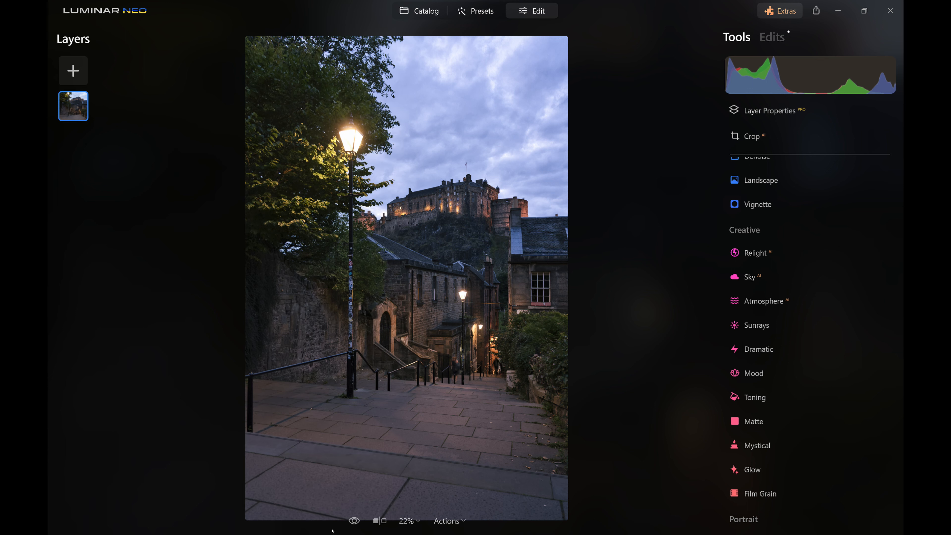
pyautogui.click(354, 521)
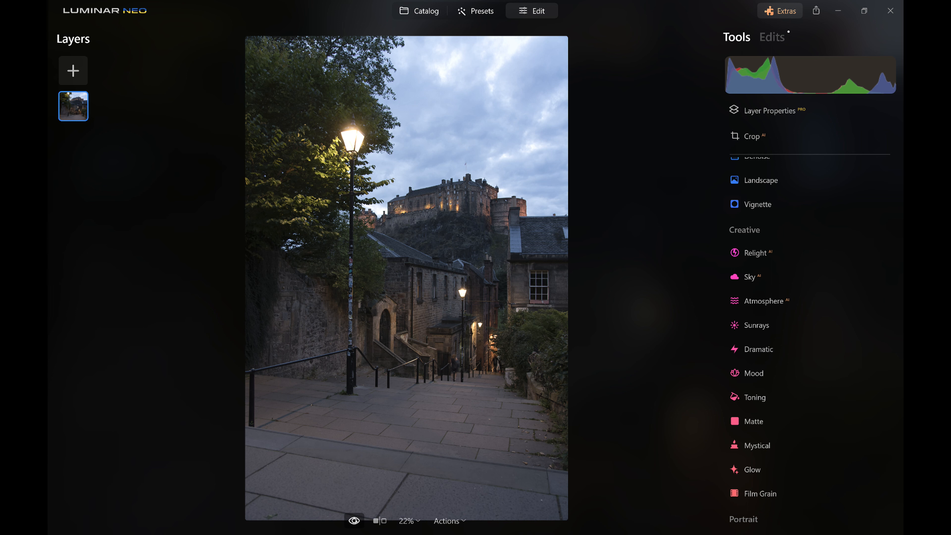
pyautogui.click(354, 520)
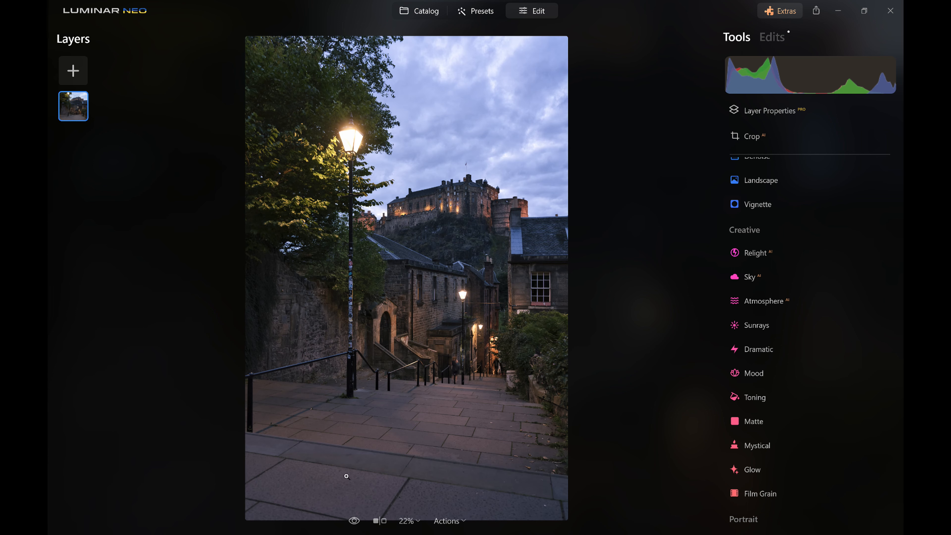